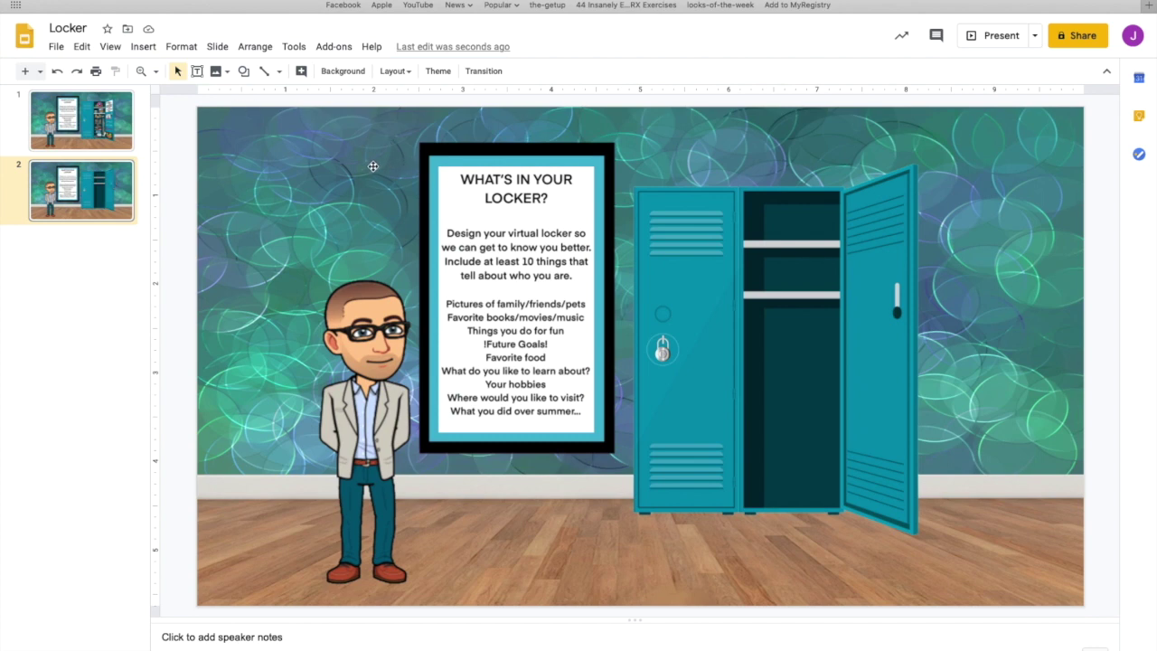
Step: Compare slide 1's filled locker with slide 2's empty one, then start a web image search
{"action": "left_click", "coordinate": [112, 138]}
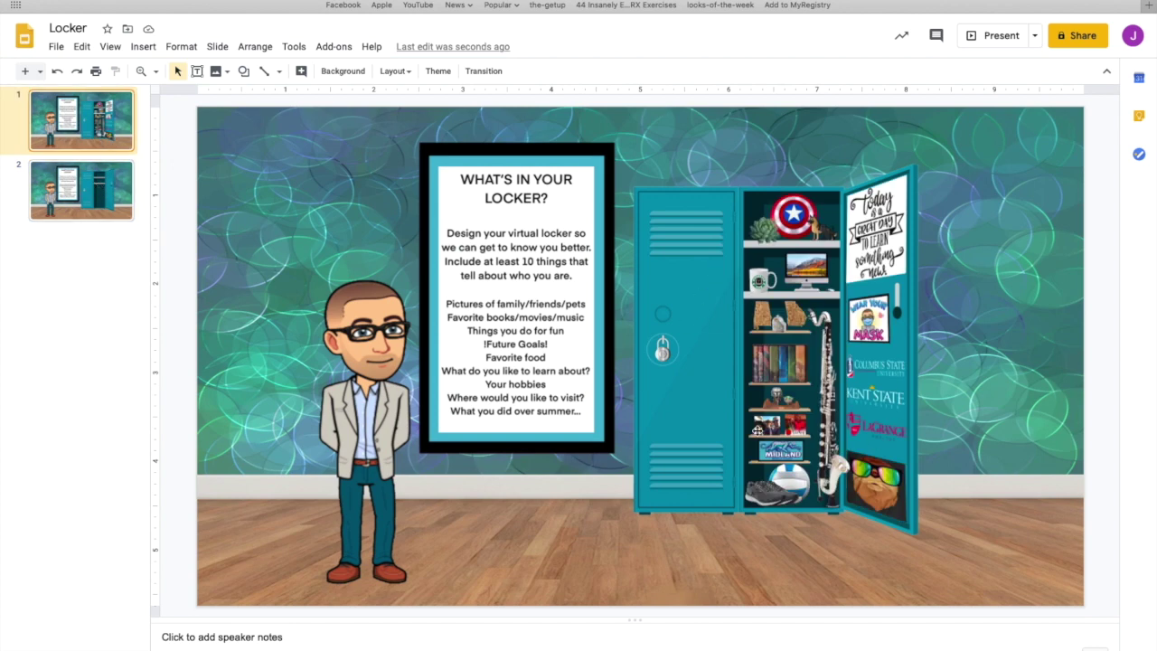
{"action": "left_click", "coordinate": [78, 188]}
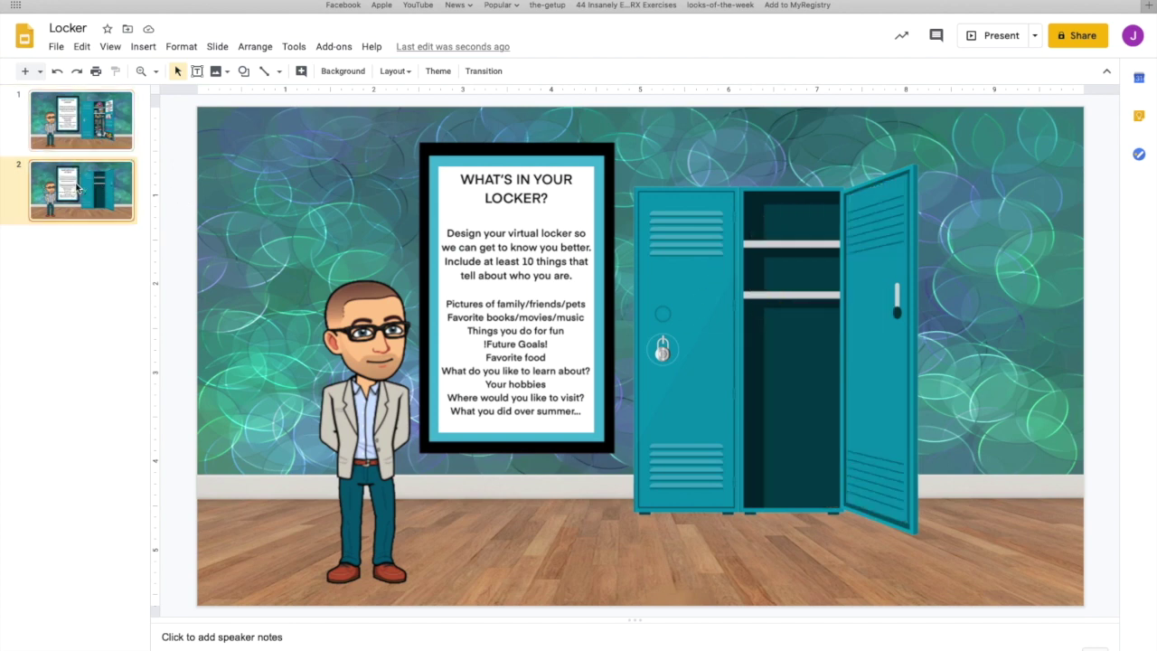
{"action": "left_click", "coordinate": [145, 50]}
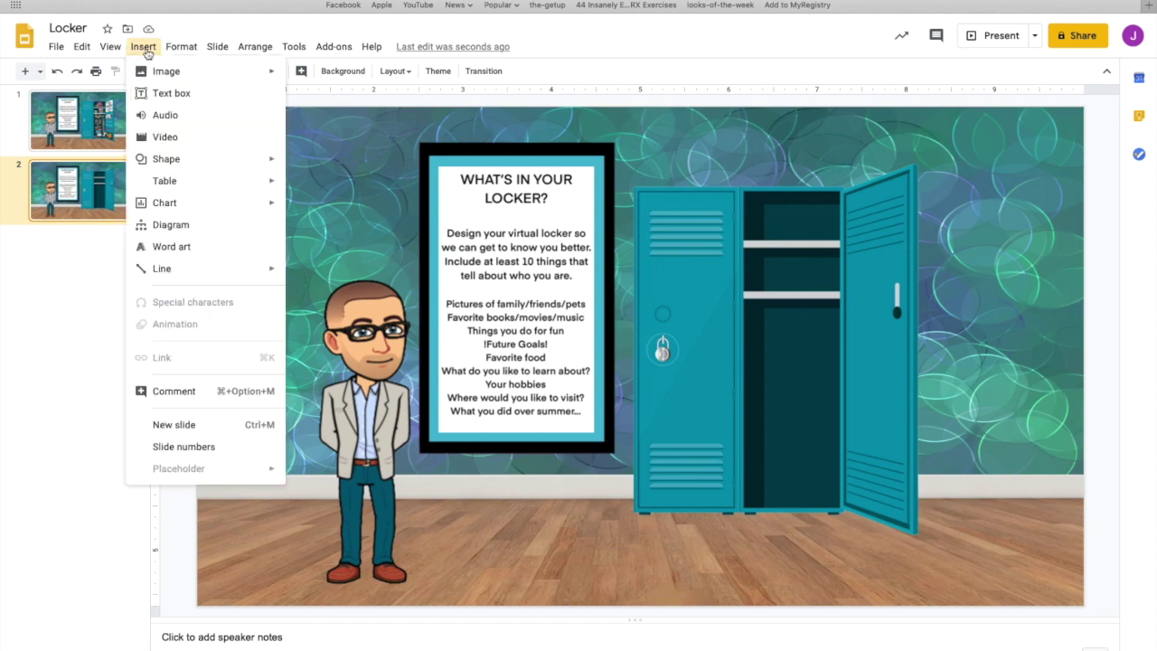
{"action": "mouse_move", "coordinate": [161, 72]}
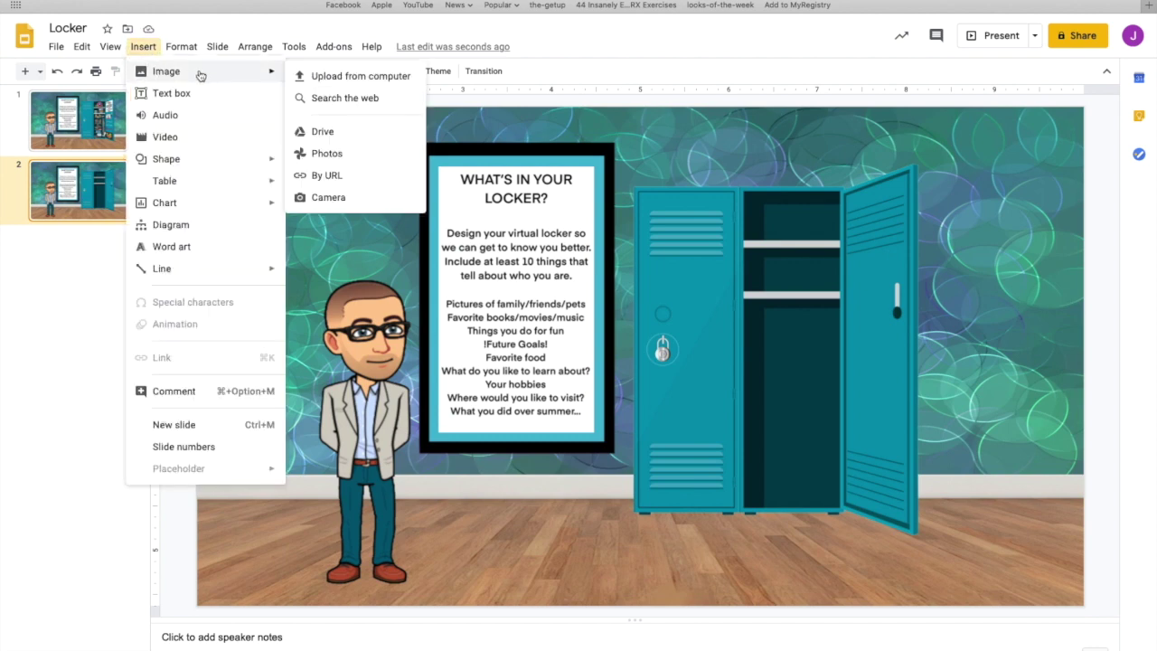
{"action": "left_click", "coordinate": [332, 100]}
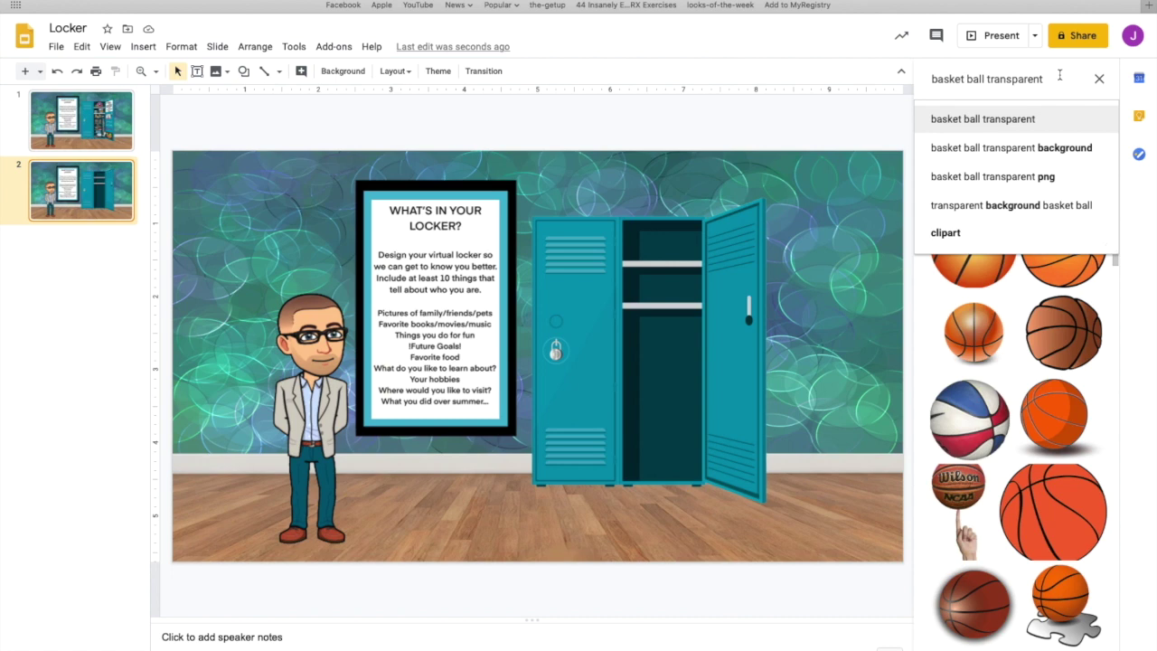
Step: Close the image search panel and reopen Insert > Image > Search the web
{"action": "left_click", "coordinate": [1099, 78]}
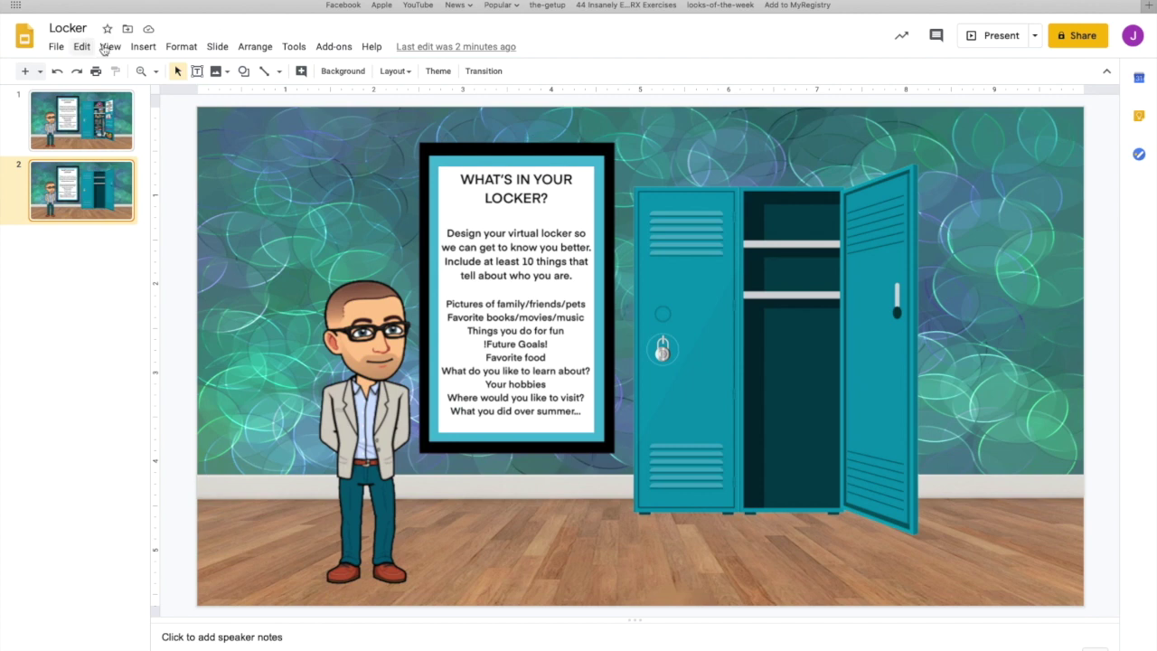
{"action": "left_click", "coordinate": [143, 46]}
{"action": "mouse_move", "coordinate": [217, 78]}
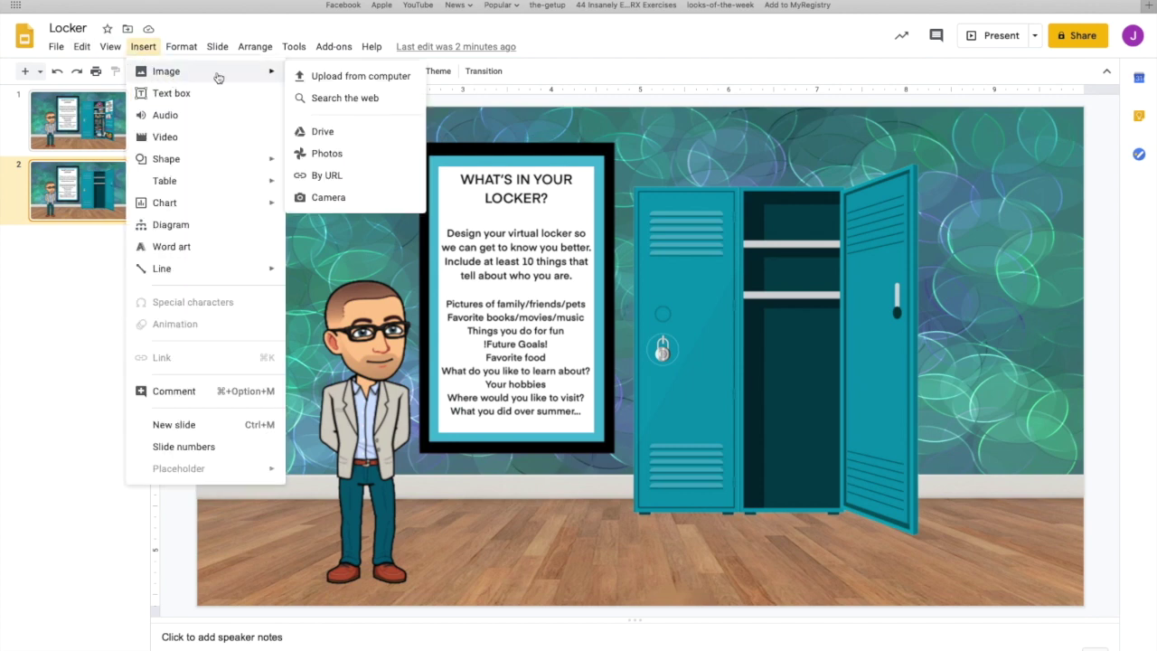
{"action": "left_click", "coordinate": [361, 98]}
Step: Replace the basketball query with 'volleyball transparent' and run the image search
{"action": "left_click", "coordinate": [1046, 80]}
{"action": "left_click_drag", "start_coordinate": [1045, 80], "coordinate": [909, 86]}
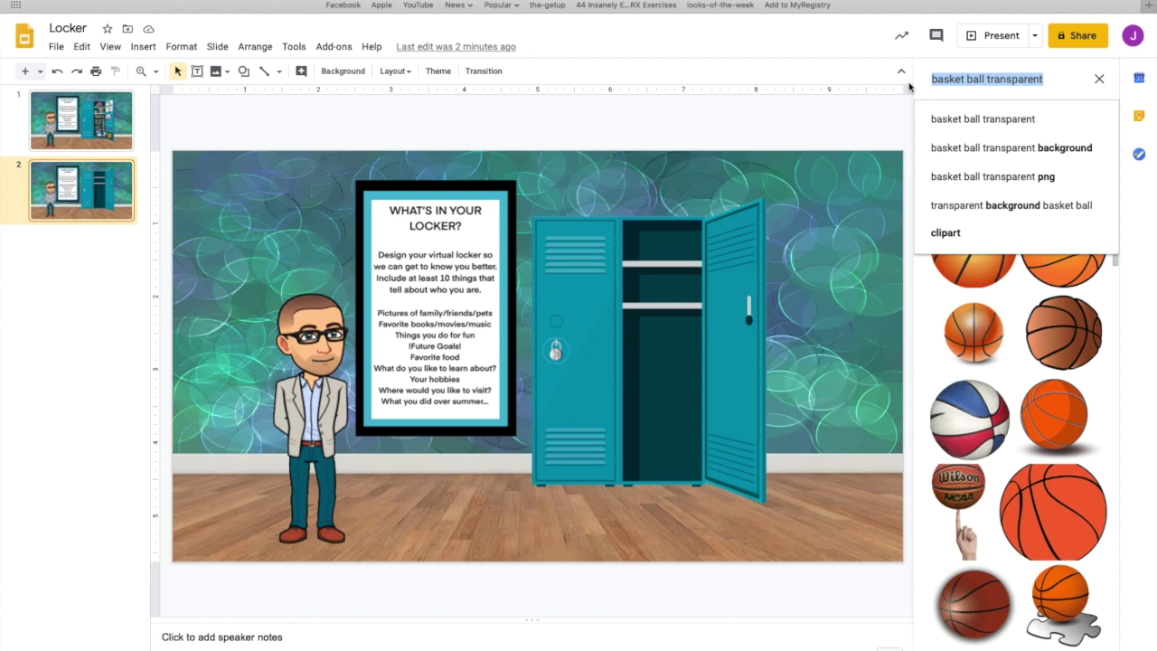
{"action": "type", "text": "voll"}
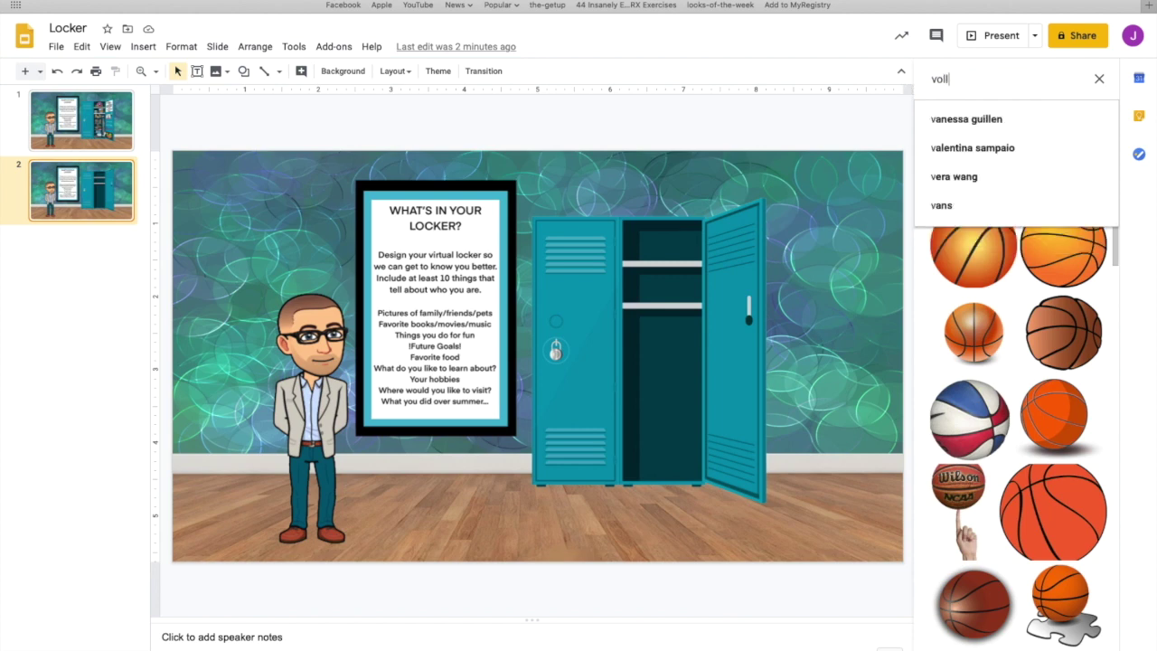
{"action": "type", "text": "eyball"}
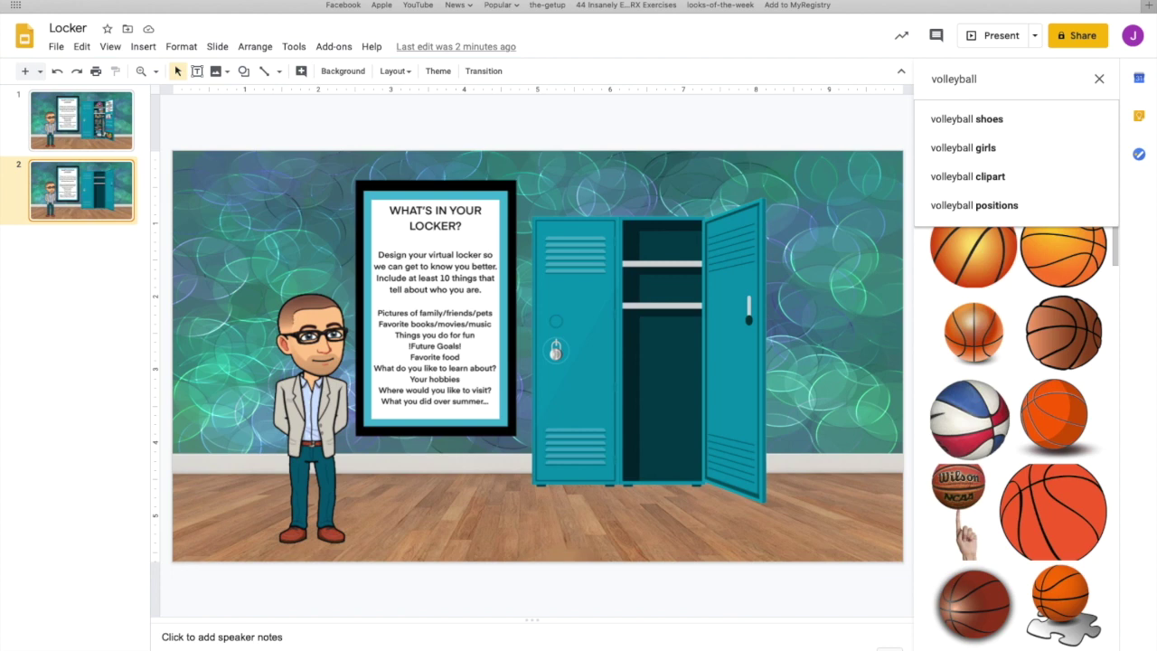
{"action": "type", "text": "transparen"}
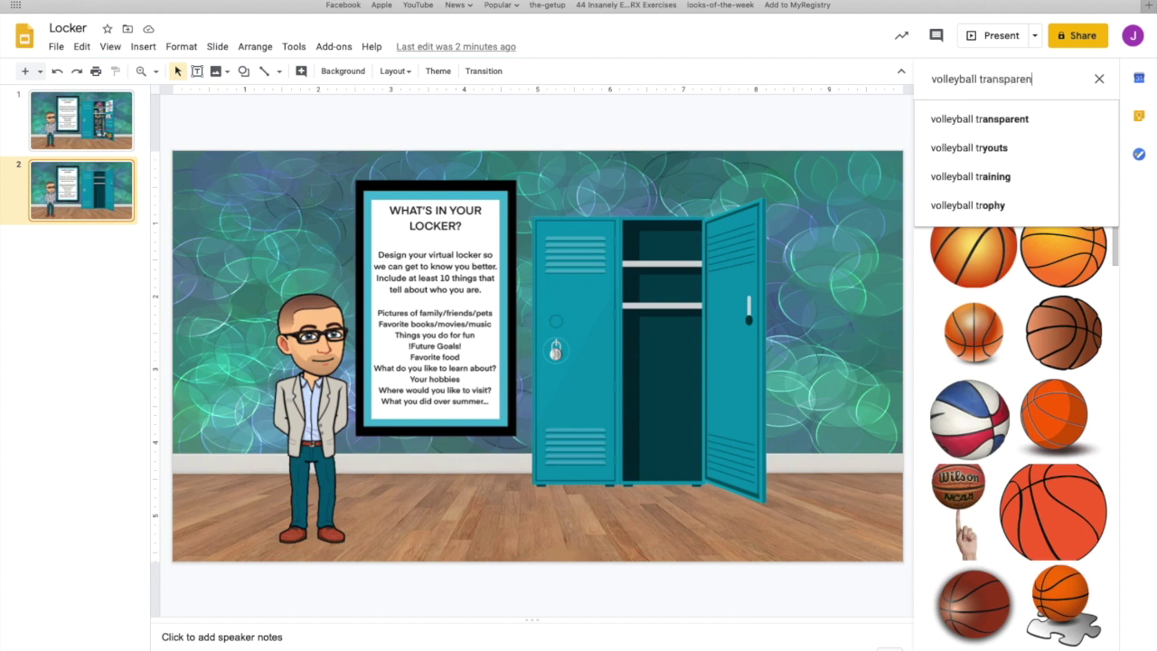
{"action": "type", "text": "t"}
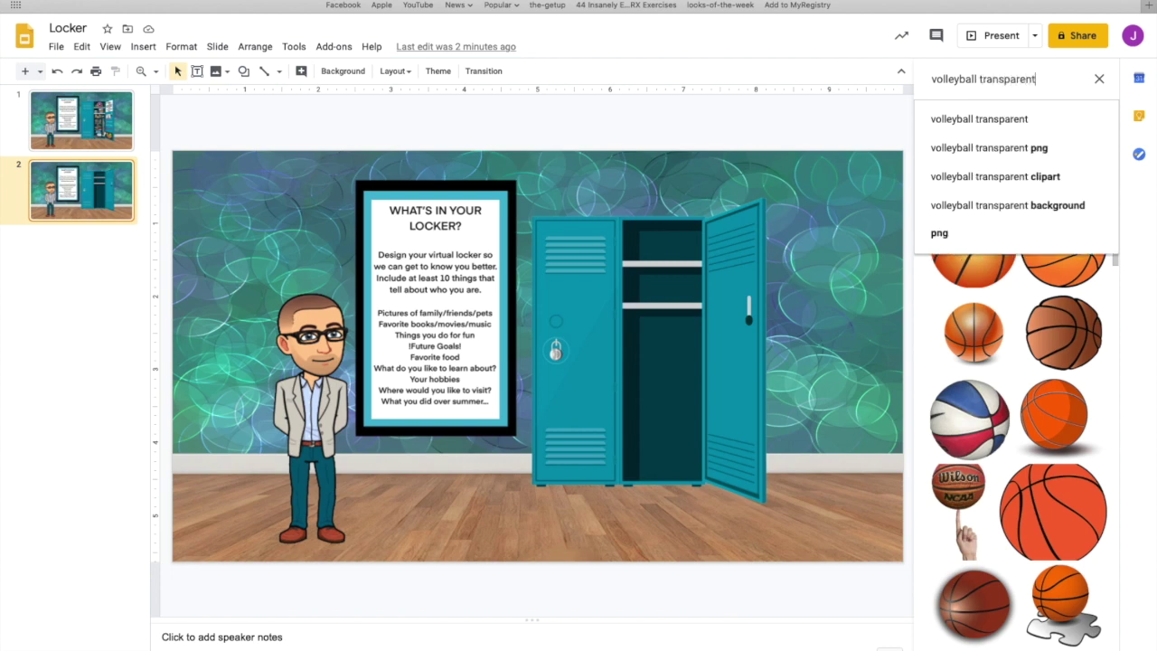
{"action": "left_click", "coordinate": [978, 120]}
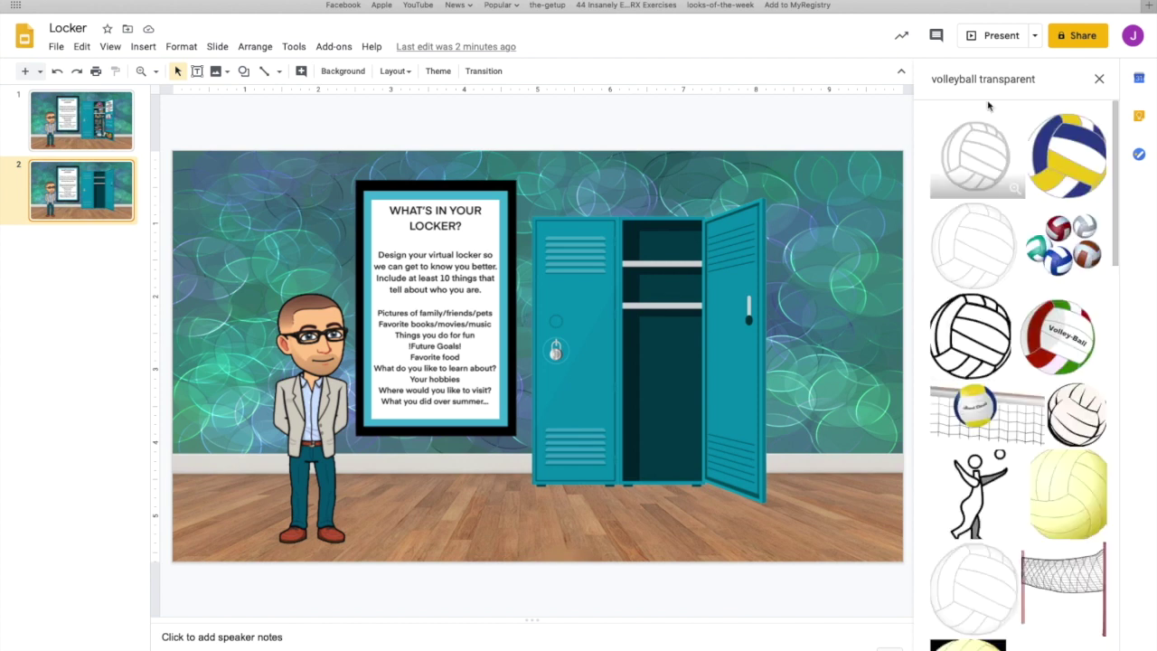
Step: Add the blue-and-yellow volleyball to slide 2, shrunk into the locker's bottom
{"action": "left_click", "coordinate": [1073, 161]}
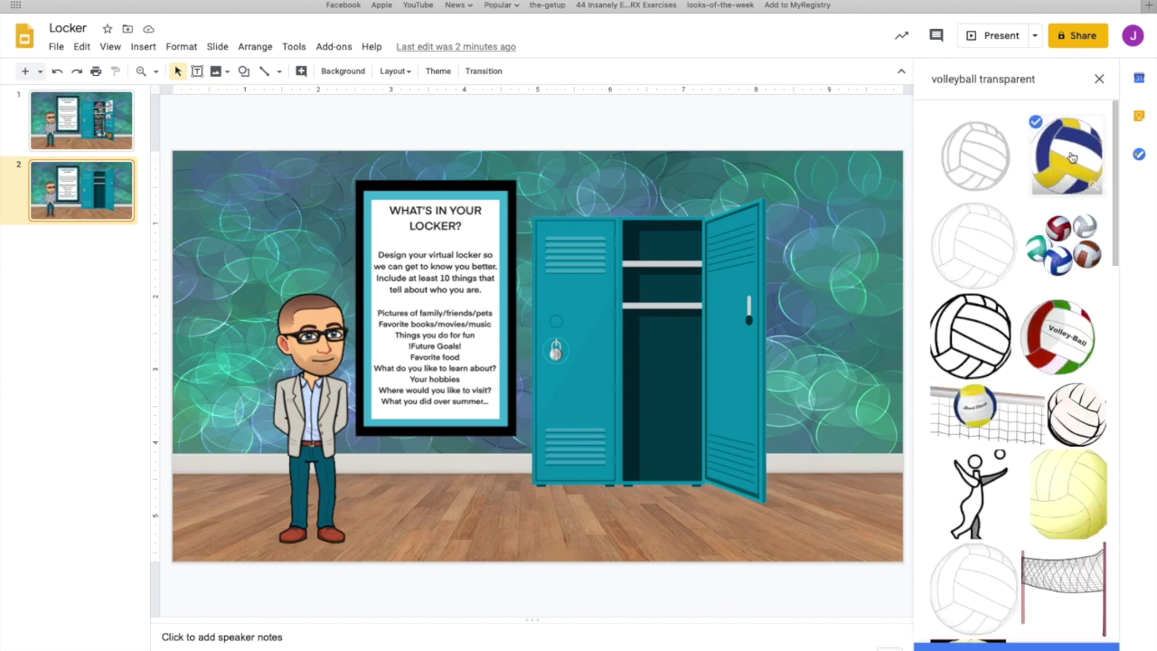
{"action": "left_click_drag", "start_coordinate": [1075, 157], "coordinate": [655, 308]}
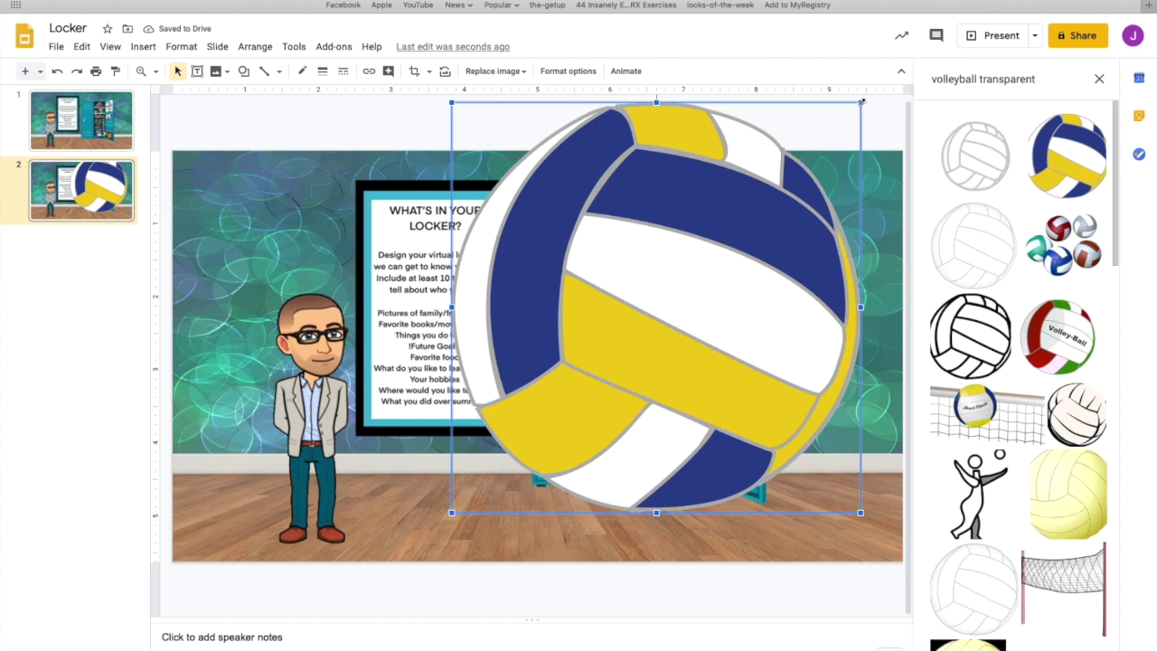
{"action": "left_click_drag", "start_coordinate": [861, 102], "coordinate": [576, 390]}
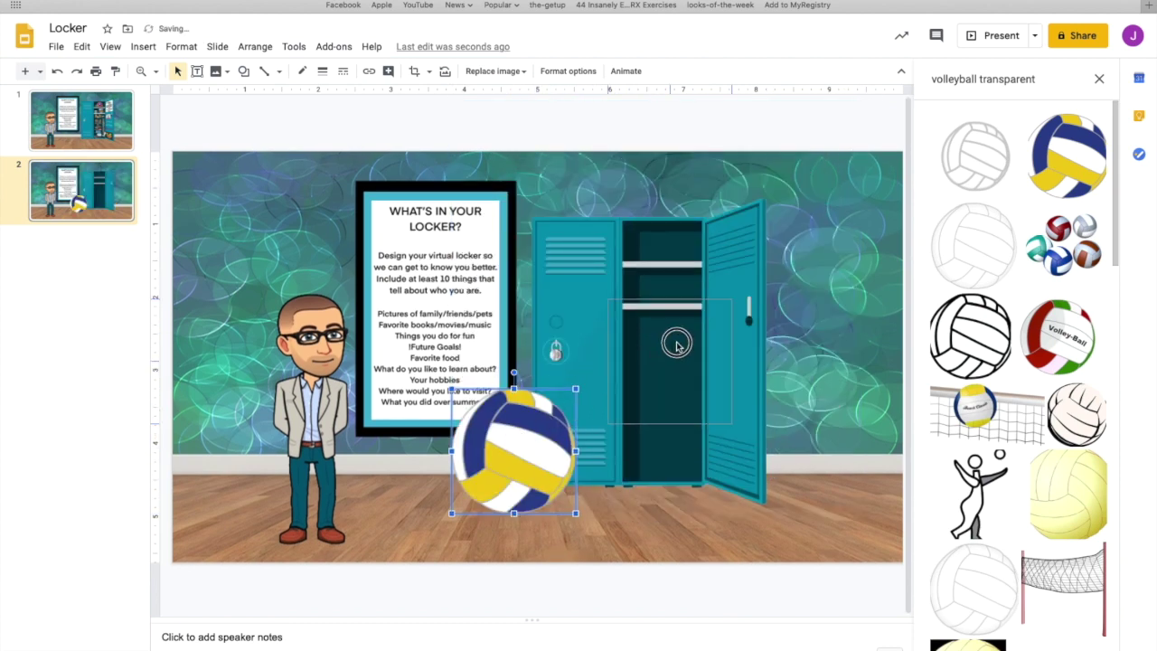
{"action": "left_click_drag", "start_coordinate": [676, 344], "coordinate": [676, 343]}
{"action": "left_click_drag", "start_coordinate": [731, 300], "coordinate": [654, 450]}
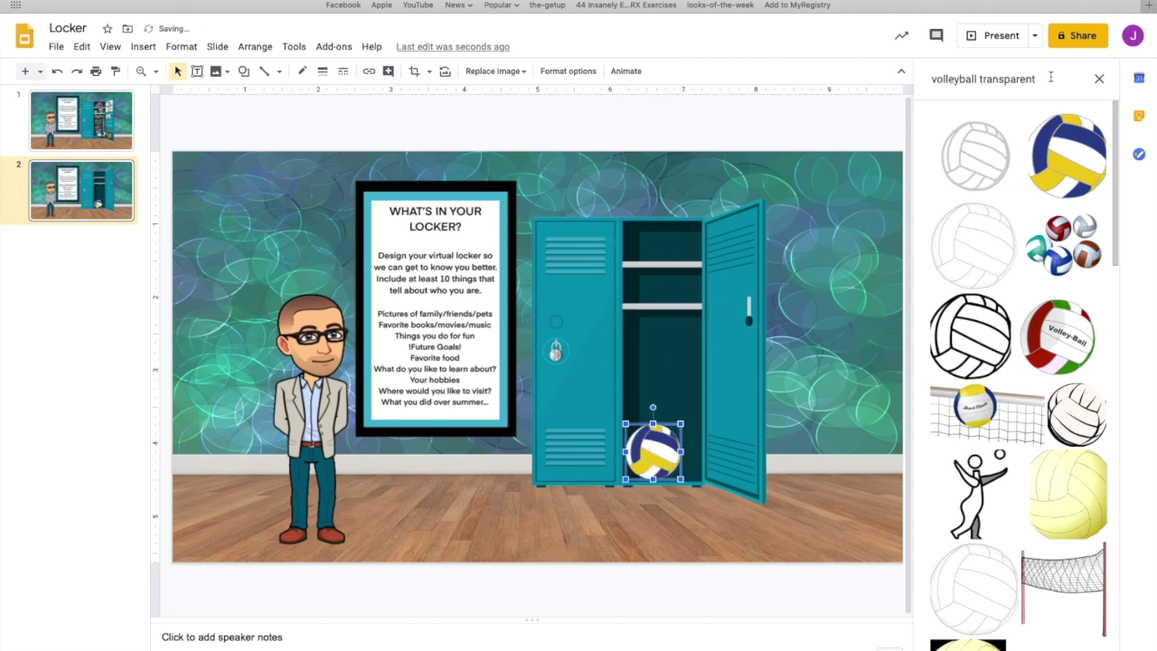
{"action": "left_click_drag", "start_coordinate": [1071, 79], "coordinate": [926, 80]}
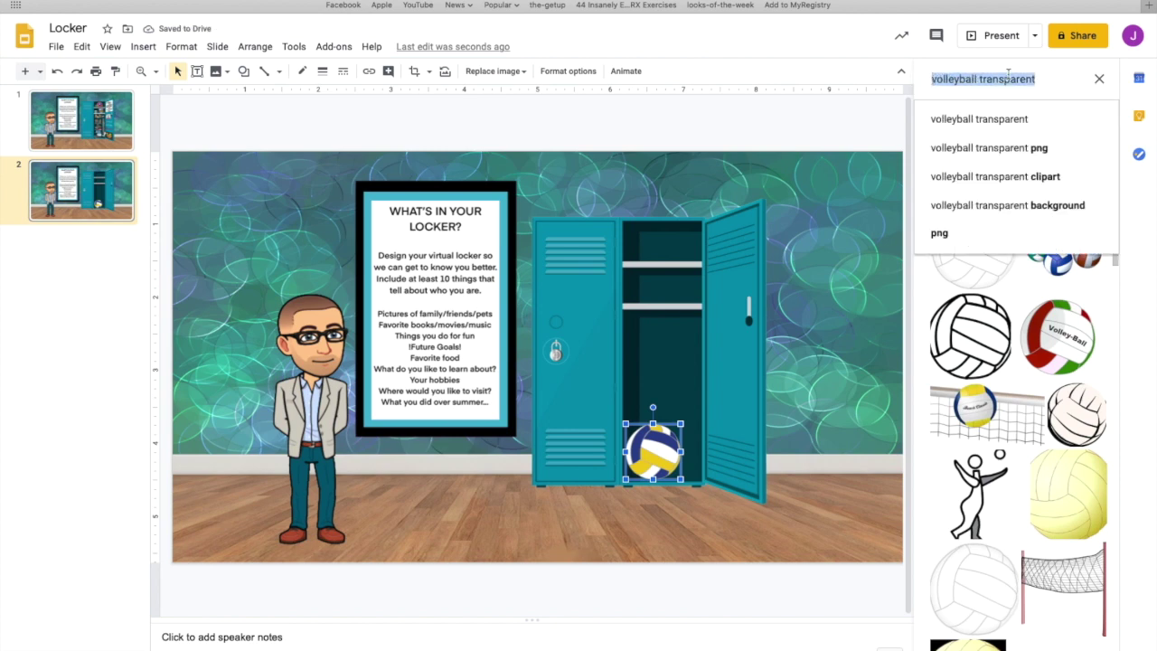
Step: Search for transparent lunch box images and drag the lunch box with food onto the slide
{"action": "key", "text": "BackSpace"}
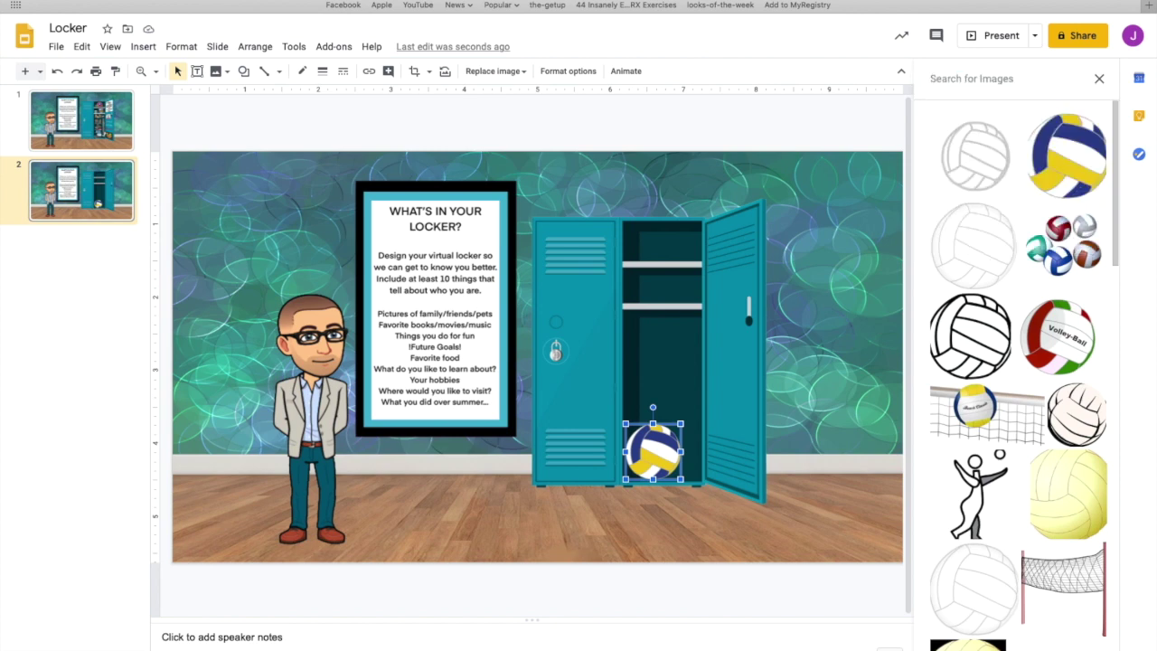
{"action": "type", "text": "lunch box"}
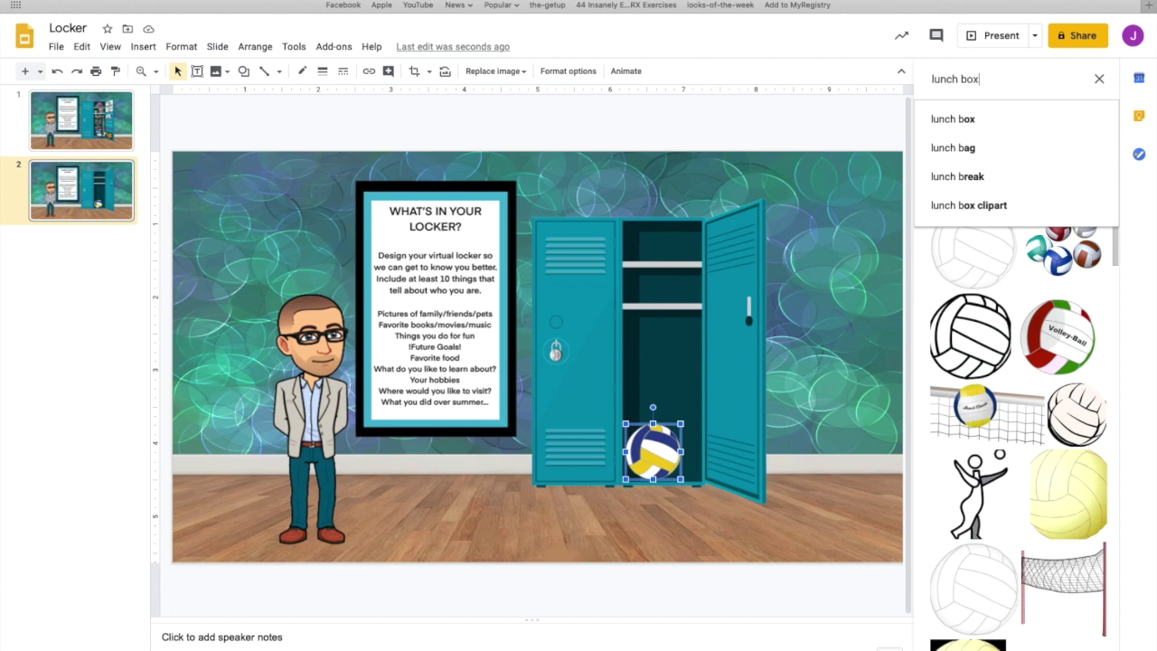
{"action": "type", "text": " transparent"}
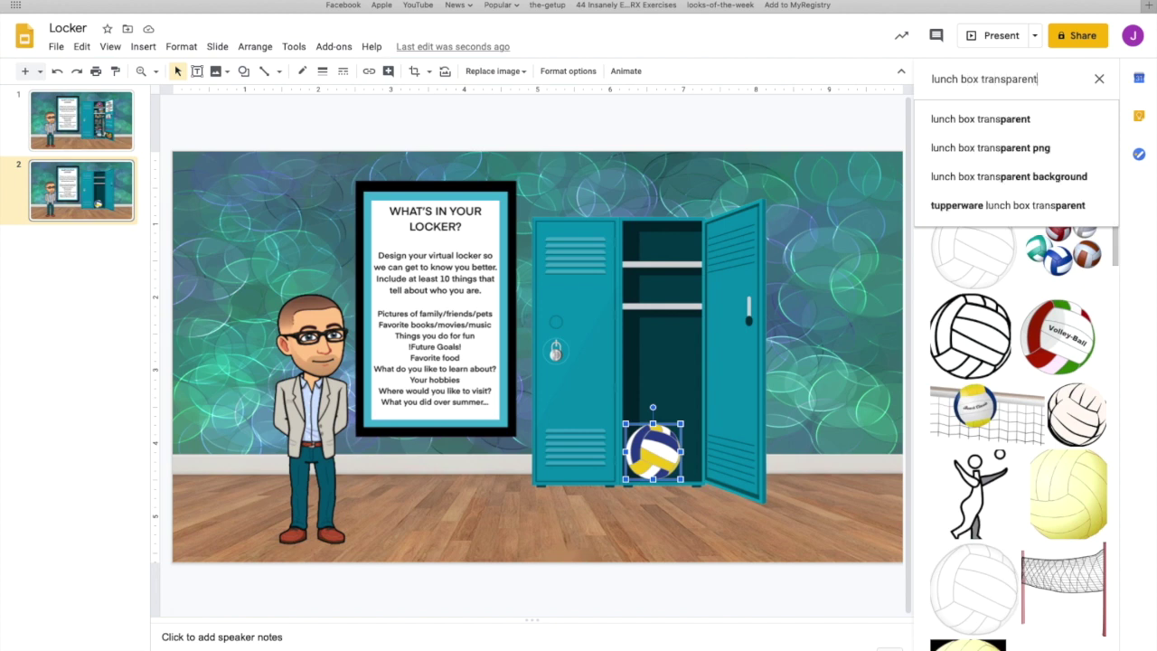
{"action": "left_click", "coordinate": [1047, 120]}
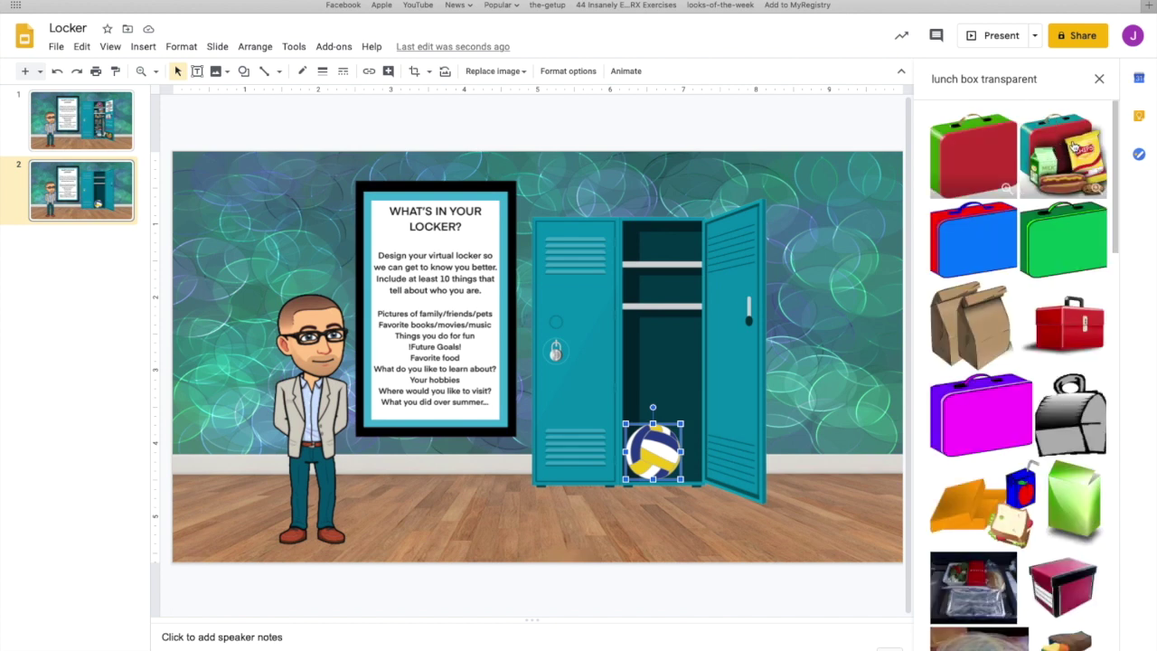
{"action": "left_click", "coordinate": [1070, 140]}
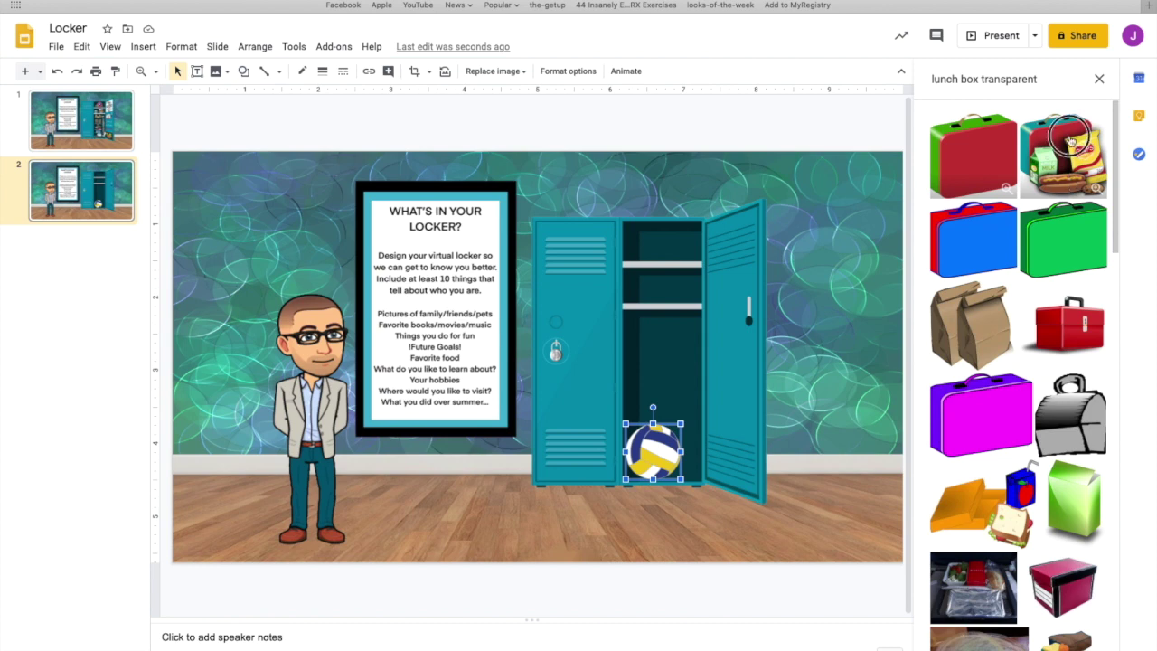
{"action": "left_click_drag", "start_coordinate": [1071, 140], "coordinate": [645, 307]}
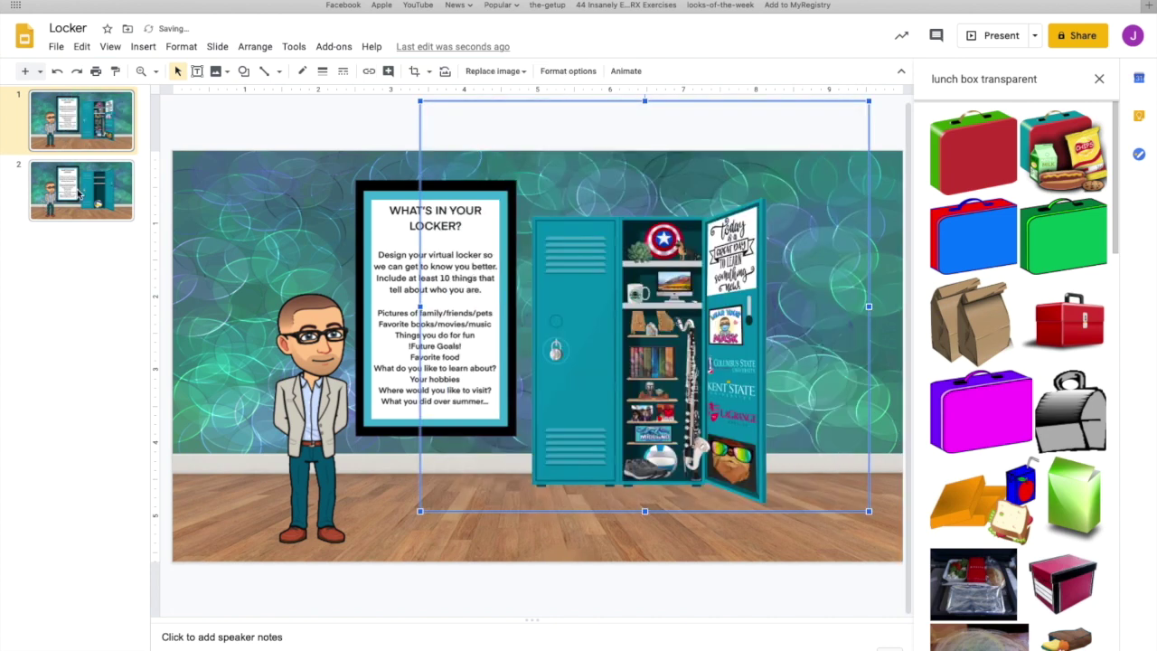
Step: Delete the lunch box that landed on slide 1 by mistake and return to slide 2
{"action": "left_click", "coordinate": [79, 193]}
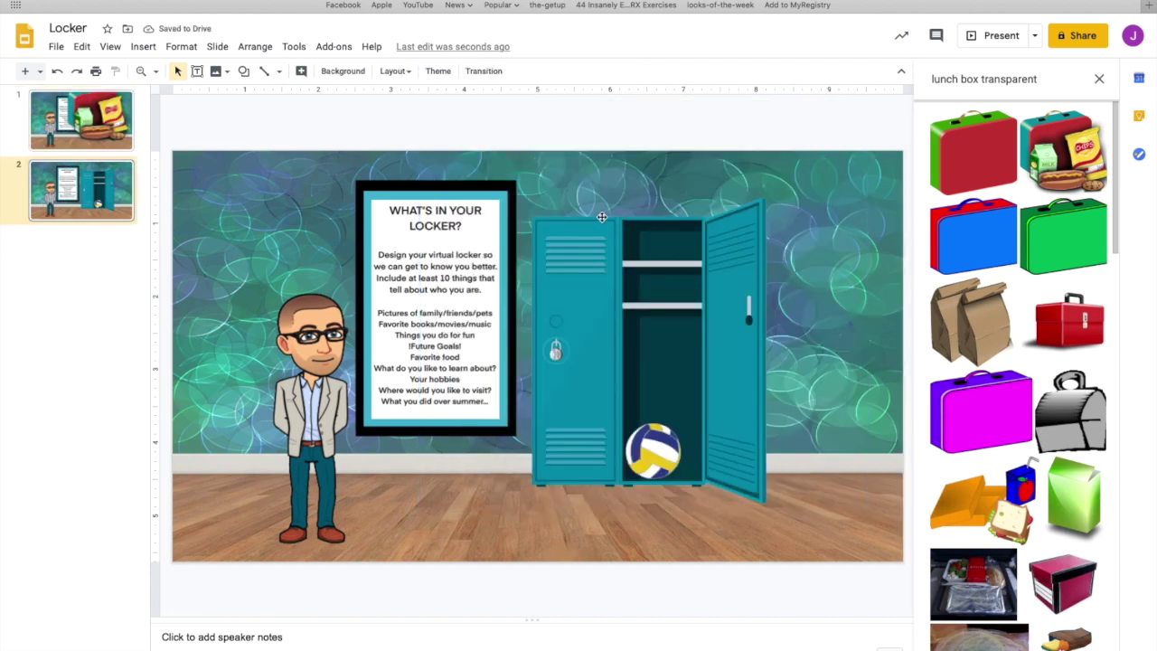
{"action": "left_click", "coordinate": [86, 132]}
{"action": "left_click", "coordinate": [512, 225]}
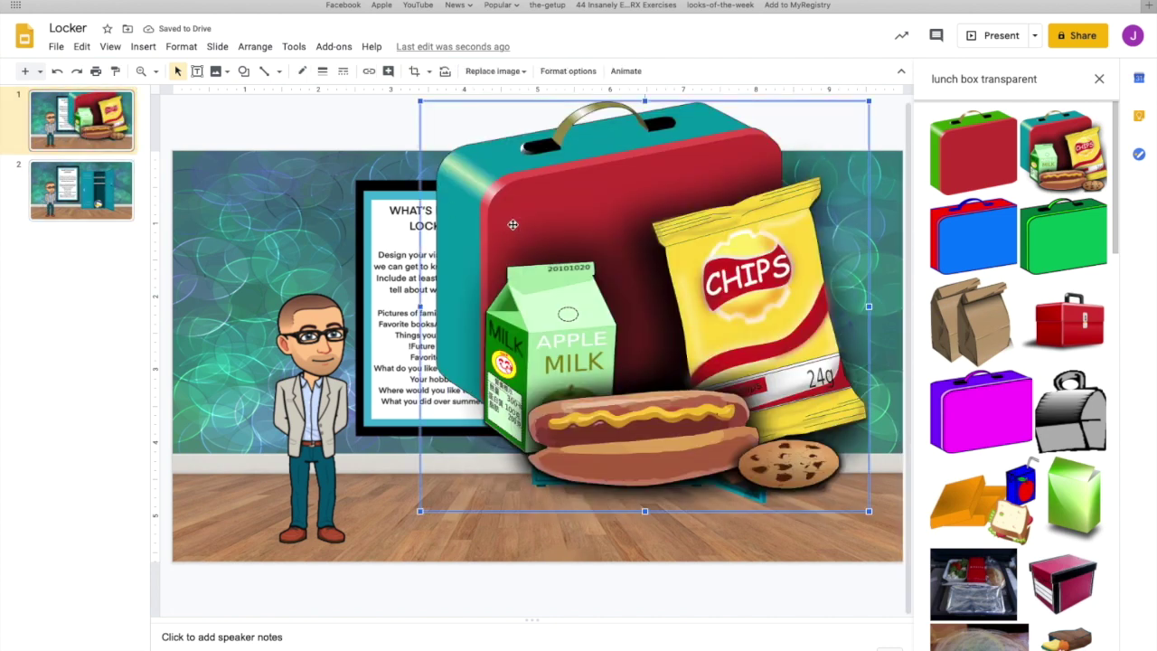
{"action": "key", "text": "Delete"}
{"action": "left_click", "coordinate": [116, 203]}
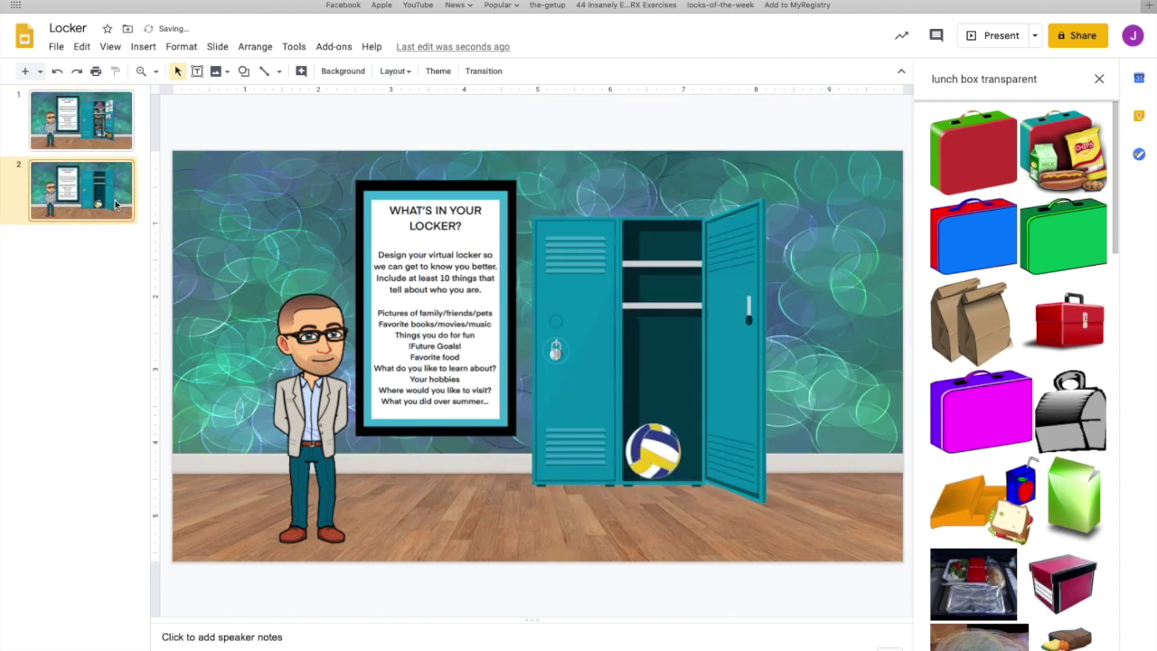
Step: Insert the lunch box on slide 2, shrink it, and set it on the locker's top shelf
{"action": "left_click_drag", "start_coordinate": [1052, 154], "coordinate": [727, 325]}
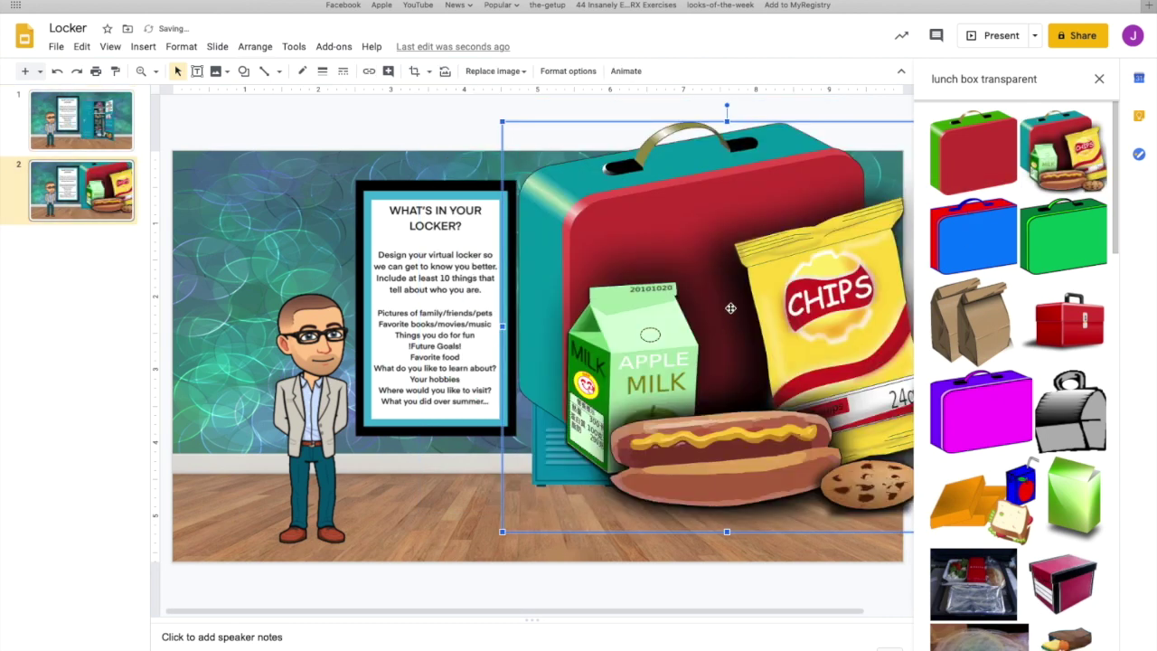
{"action": "left_click_drag", "start_coordinate": [647, 266], "coordinate": [541, 268]}
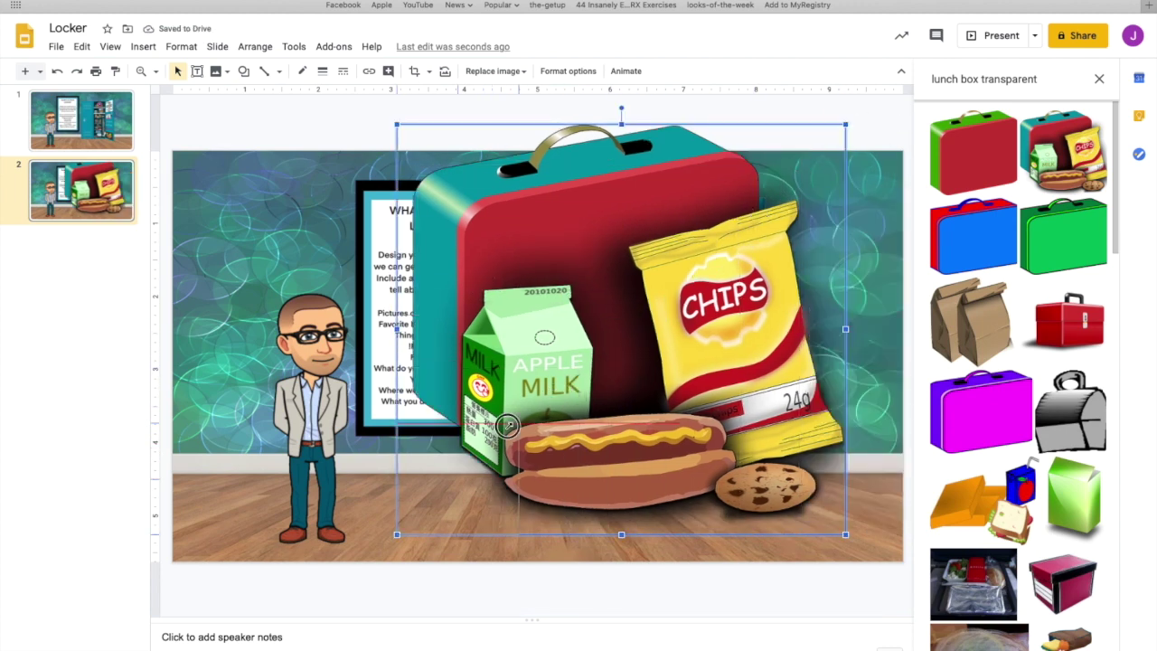
{"action": "left_click_drag", "start_coordinate": [471, 449], "coordinate": [489, 449]}
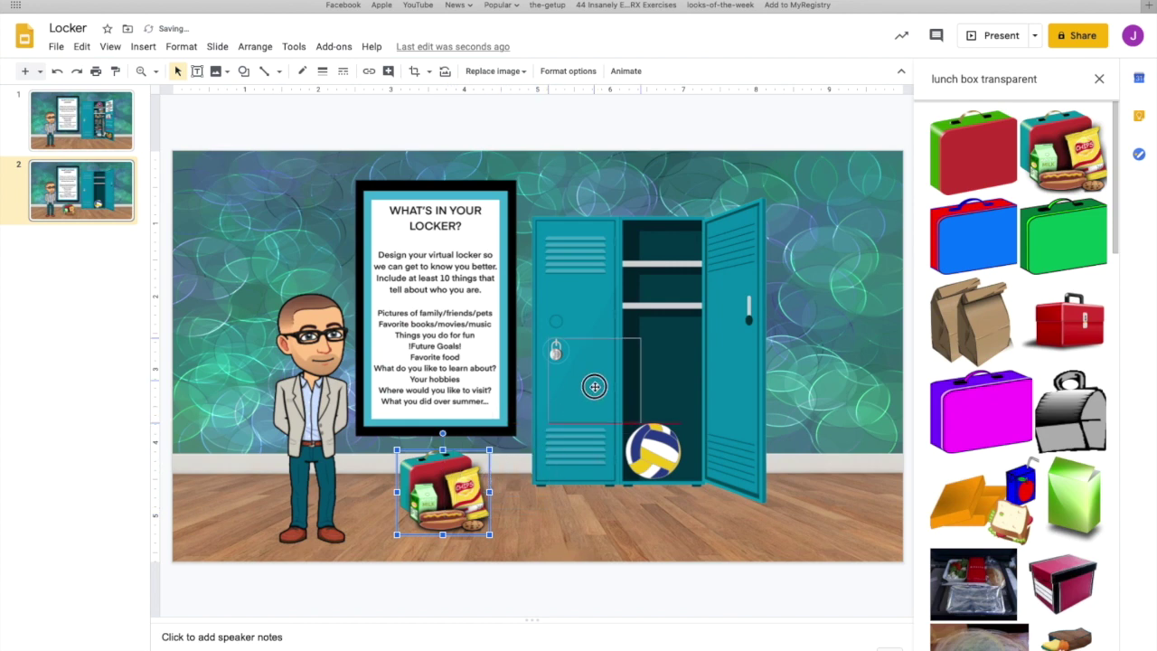
{"action": "mouse_move", "coordinate": [650, 287]}
{"action": "left_mouse_down"}
{"action": "mouse_move", "coordinate": [645, 276]}
{"action": "mouse_move", "coordinate": [665, 269]}
{"action": "left_mouse_up"}
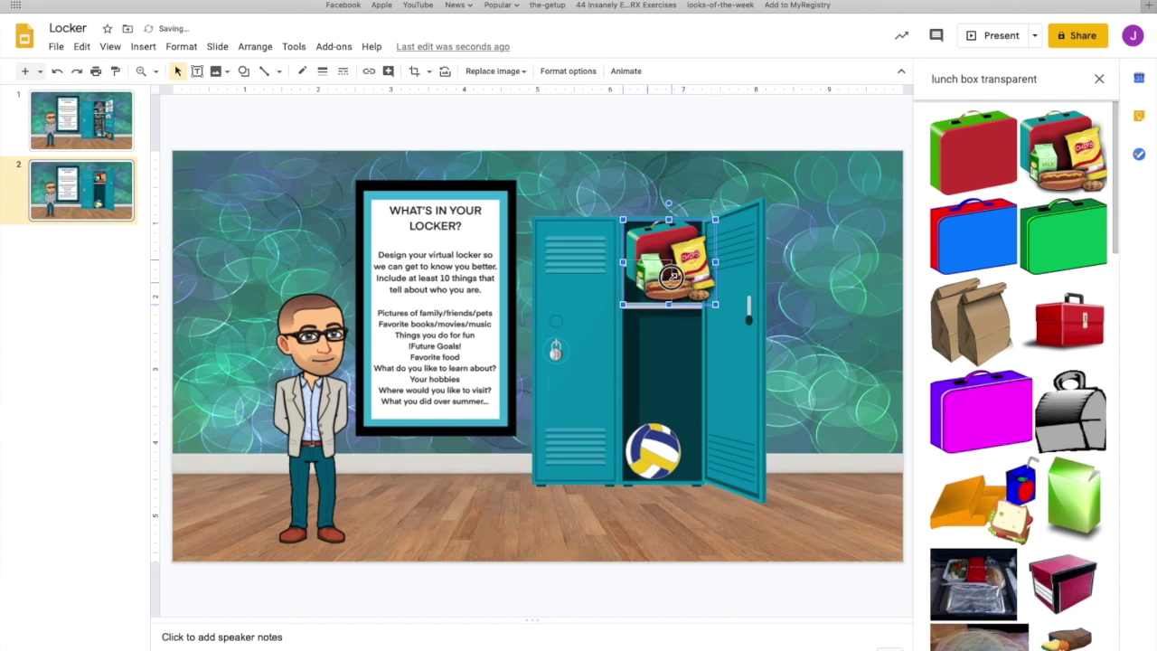
{"action": "key", "text": "Delete"}
{"action": "key", "text": "Page_Up"}
{"action": "key", "text": "Page_Down"}
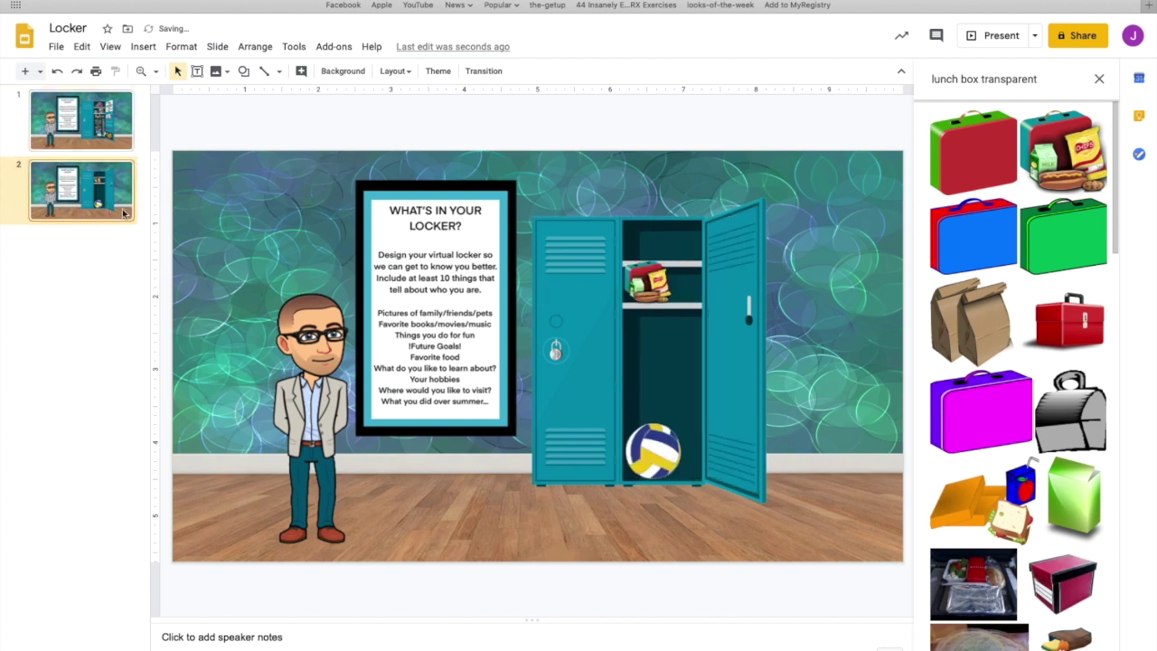
{"action": "key", "text": "ctrl+z"}
{"action": "mouse_move", "coordinate": [648, 282]}
{"action": "left_mouse_down"}
{"action": "mouse_move", "coordinate": [669, 269]}
{"action": "mouse_move", "coordinate": [645, 282]}
{"action": "left_mouse_up"}
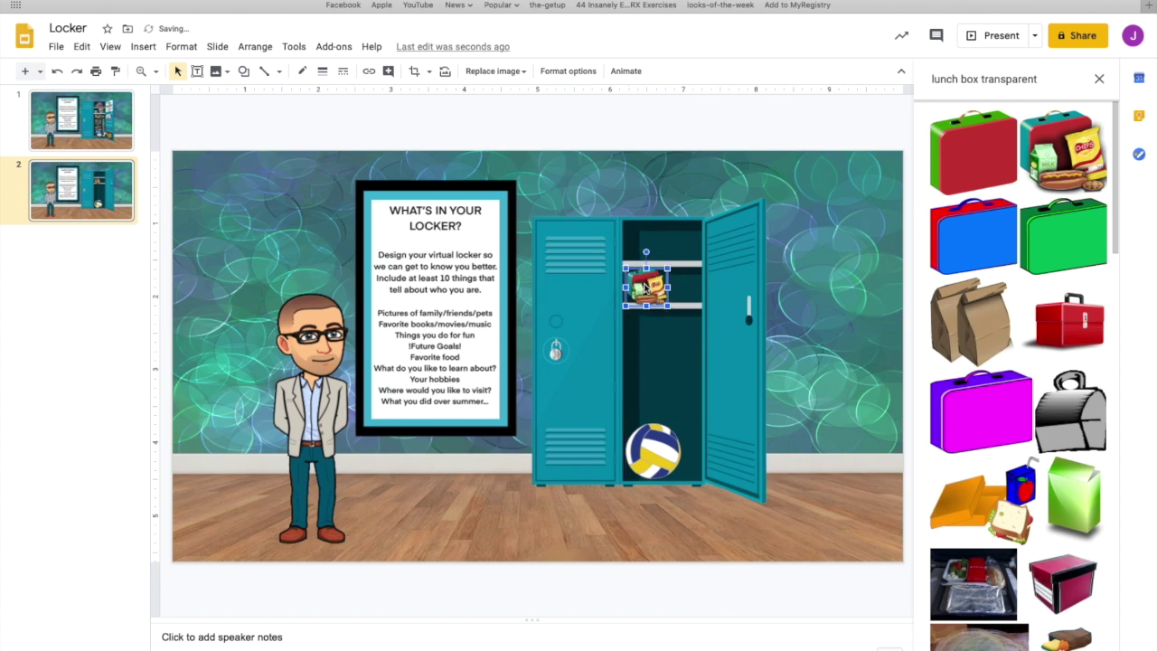
Step: Replace the lunch box query with 'chicago bulls transparent' and run the image search
{"action": "left_click", "coordinate": [1048, 79]}
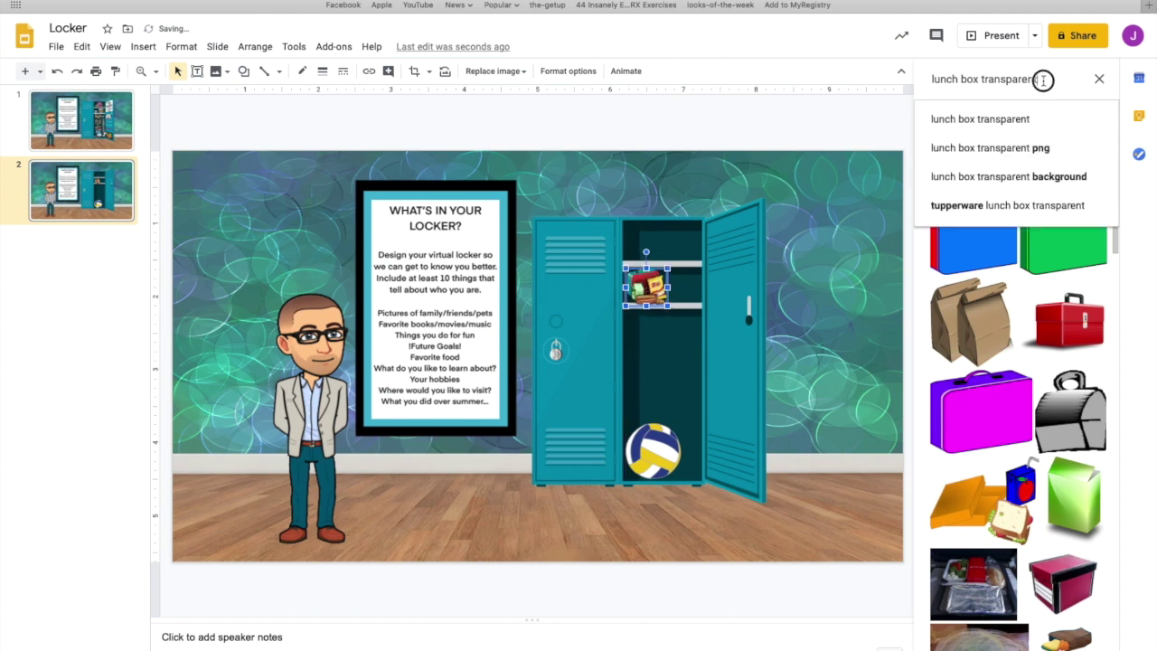
{"action": "left_click_drag", "start_coordinate": [1048, 80], "coordinate": [932, 79]}
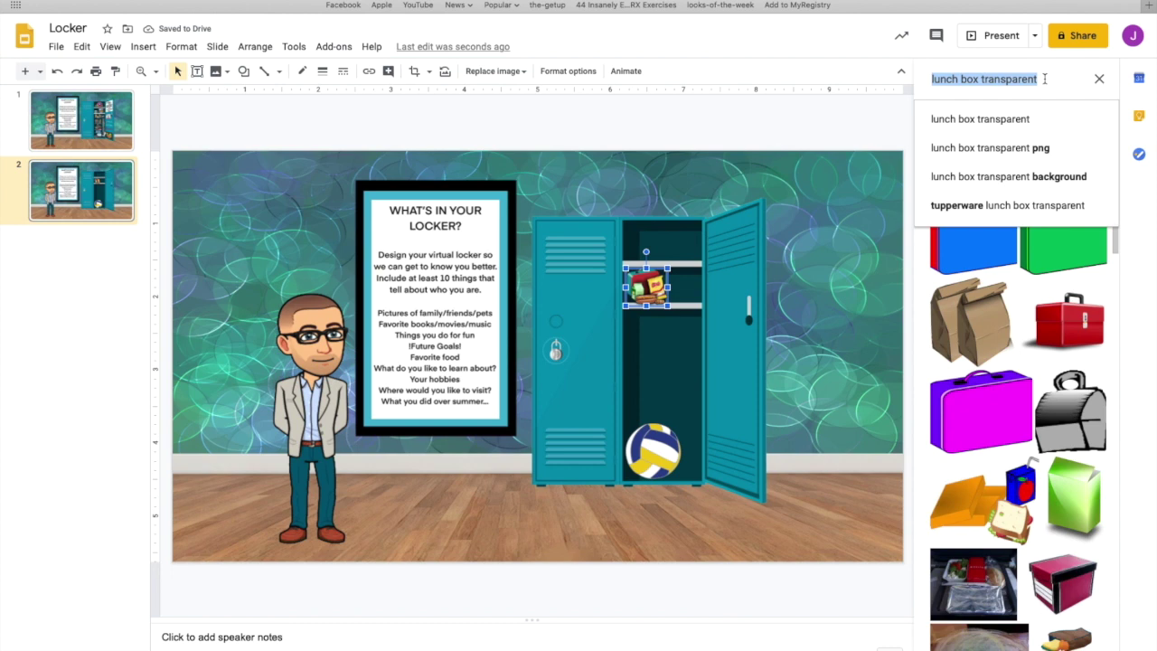
{"action": "key", "text": "BackSpace"}
{"action": "type", "text": "chicgo"}
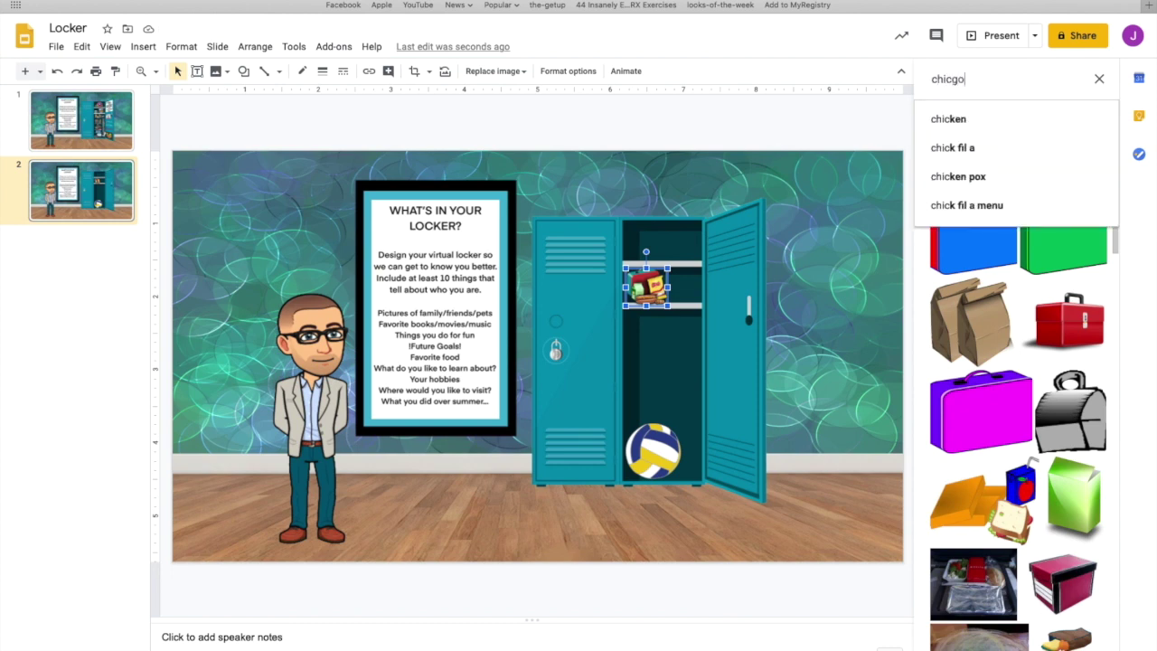
{"action": "key", "text": "BackSpace"}
{"action": "key", "text": "BackSpace"}
{"action": "type", "text": "ago bulls "}
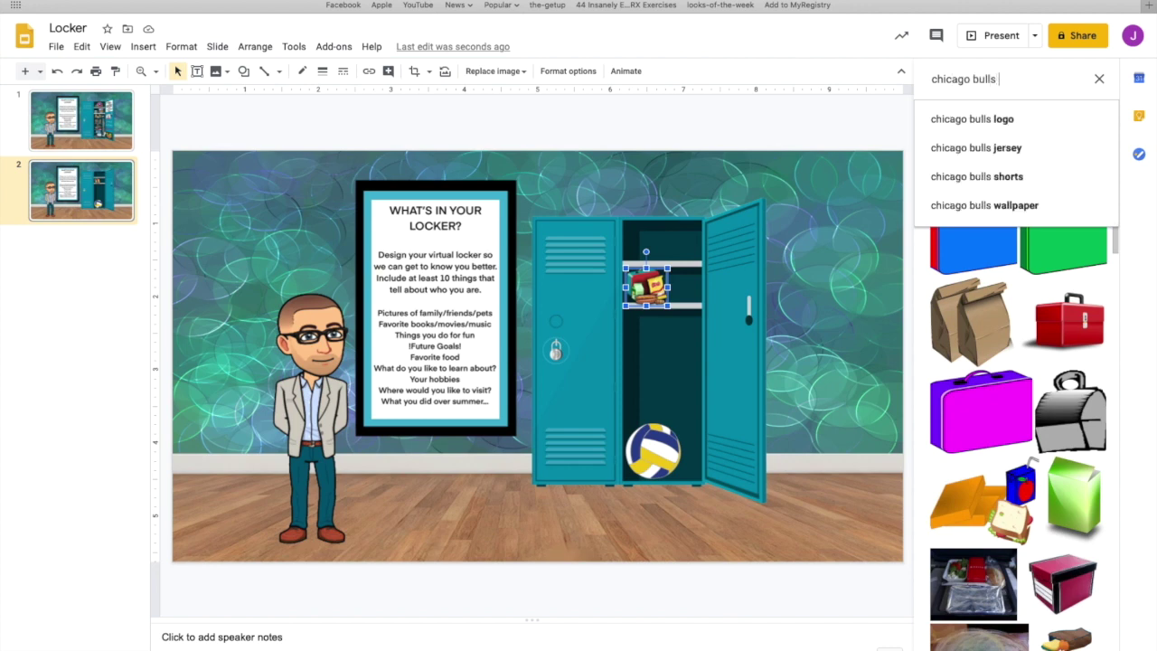
{"action": "type", "text": "transparent"}
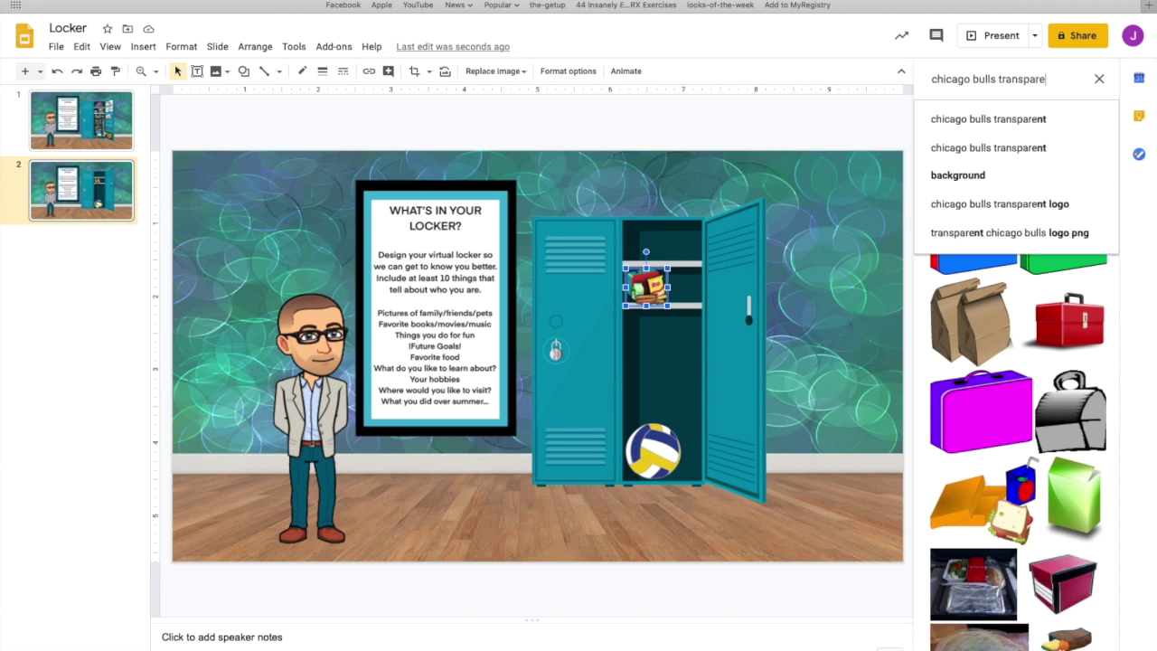
{"action": "key", "text": "Return"}
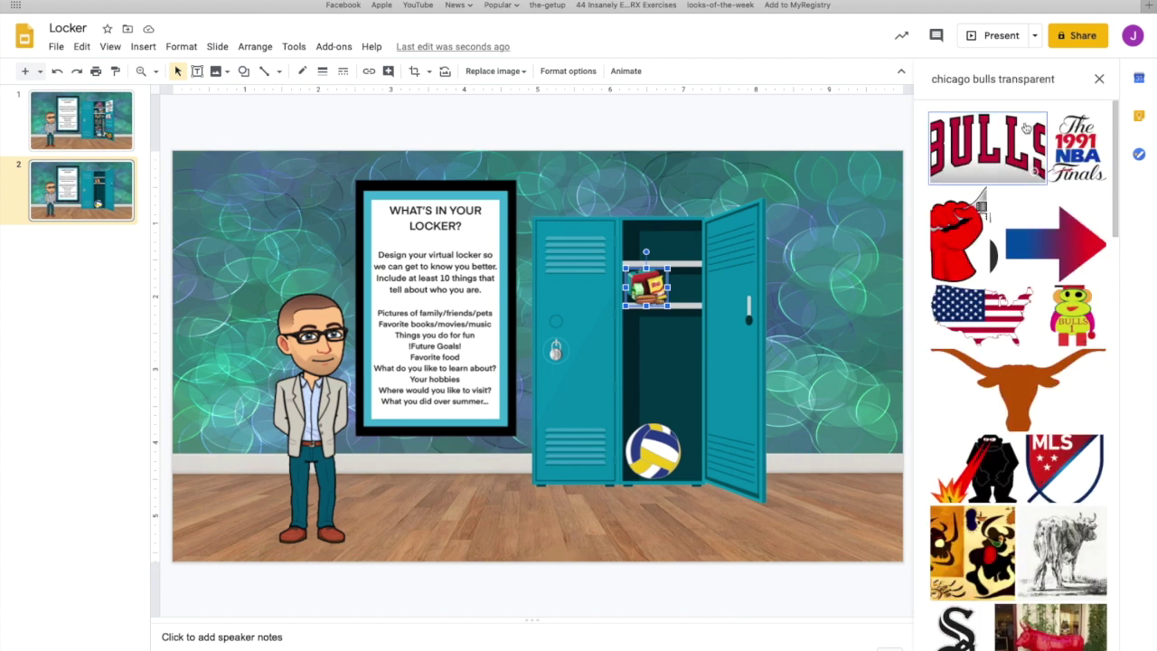
Step: Place the small red BULLS wordmark on the inside of the open locker door
{"action": "left_click", "coordinate": [996, 149]}
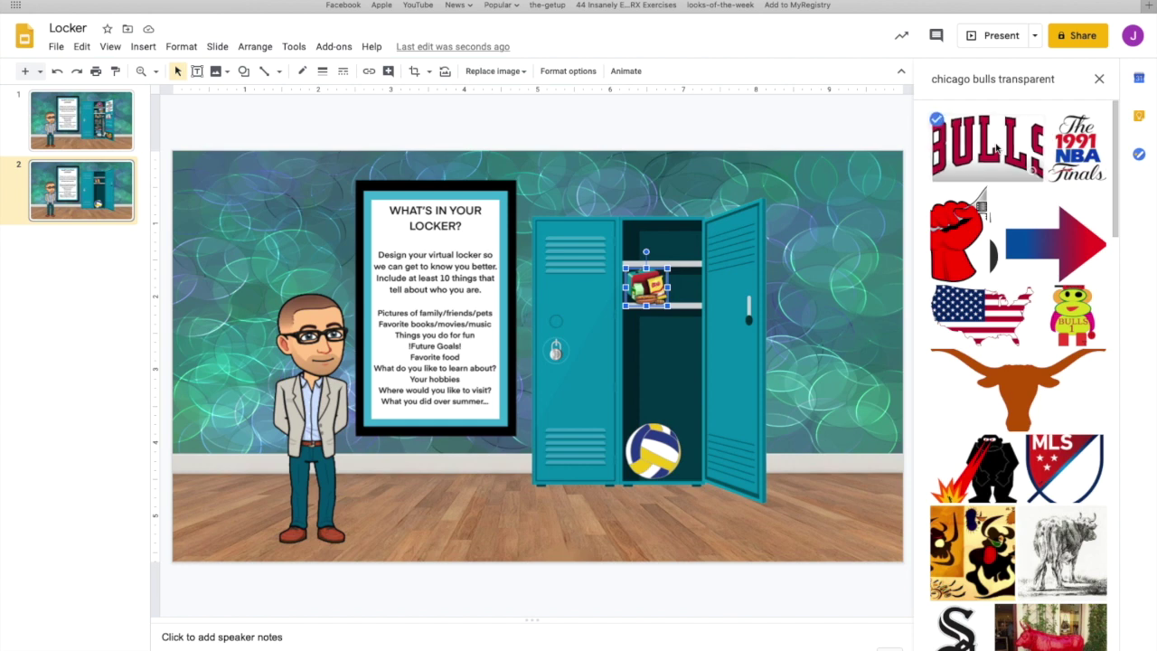
{"action": "left_click_drag", "start_coordinate": [1000, 147], "coordinate": [759, 286]}
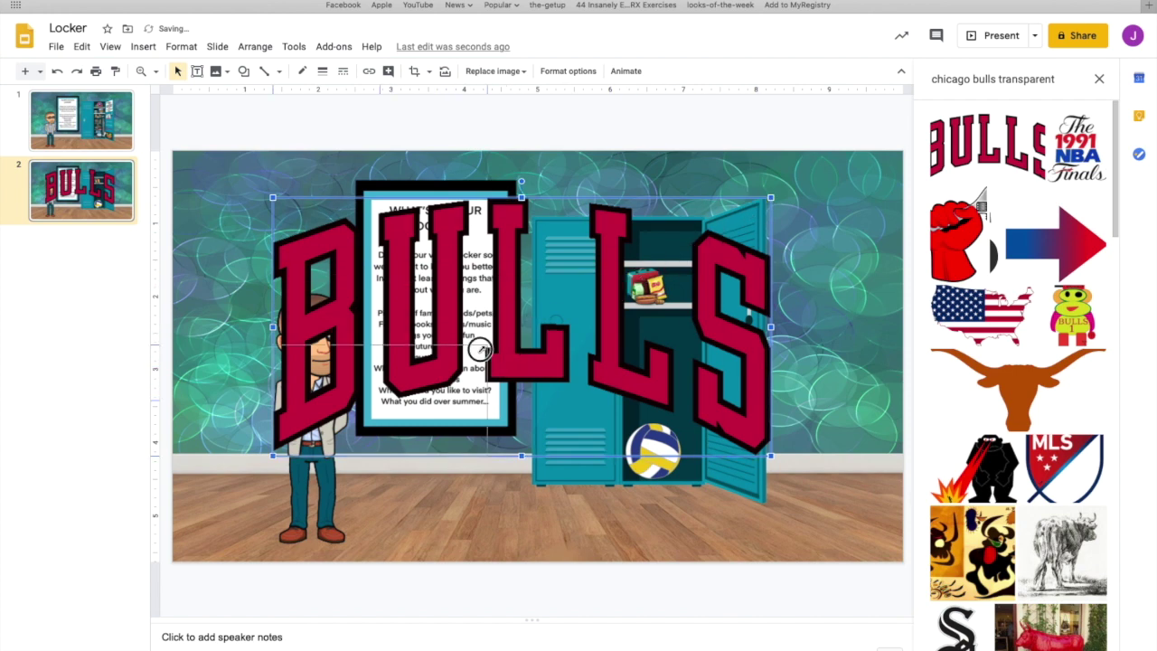
{"action": "key", "text": "ctrl+z"}
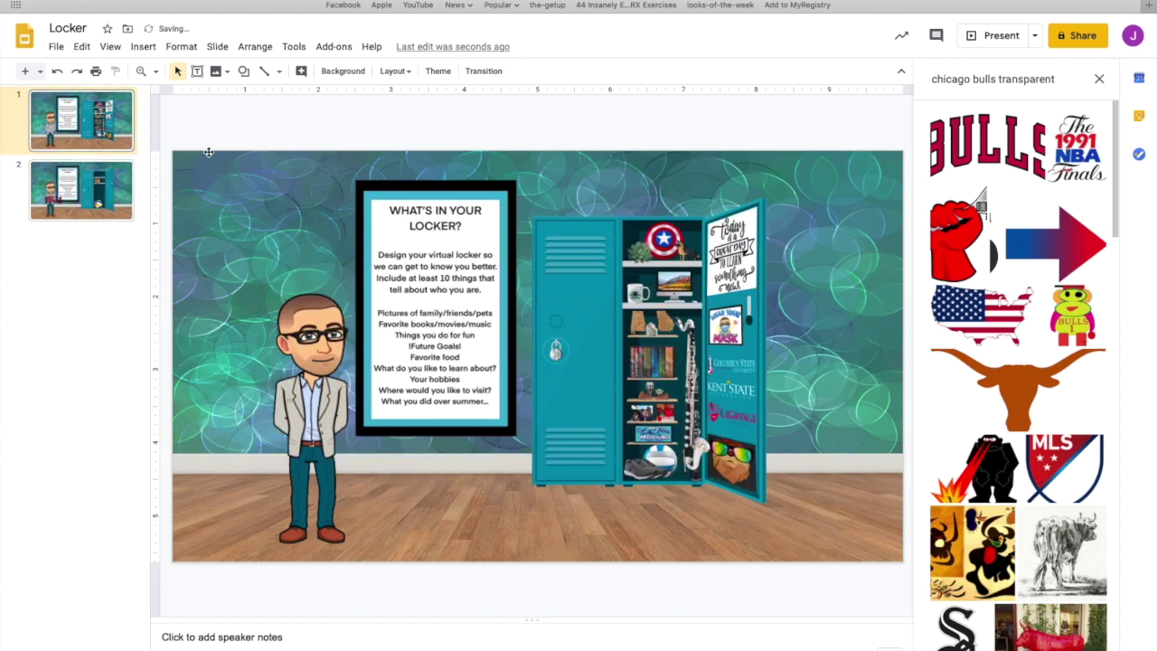
{"action": "left_click", "coordinate": [91, 189]}
{"action": "left_click", "coordinate": [342, 445]}
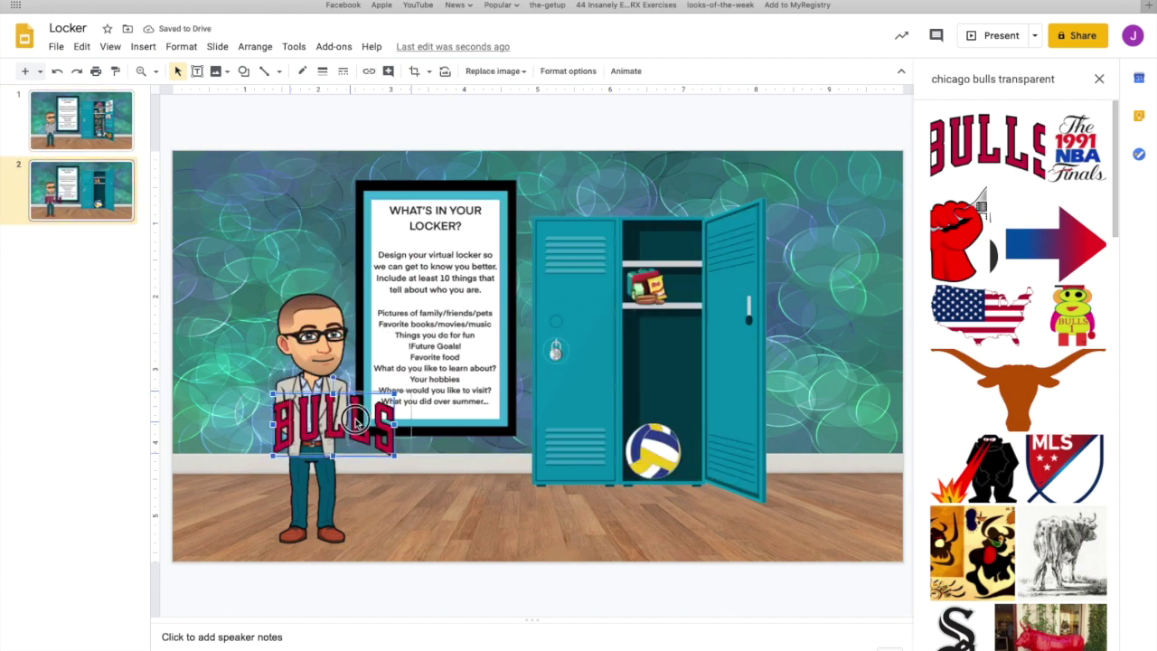
{"action": "left_click_drag", "start_coordinate": [326, 427], "coordinate": [732, 371]}
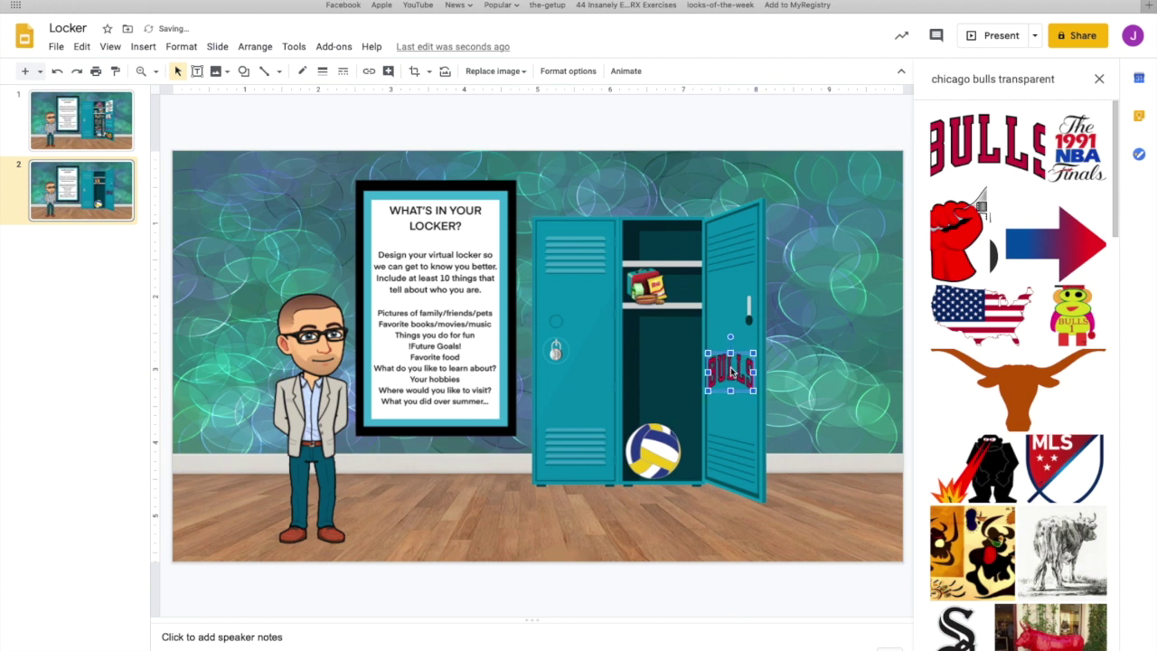
{"action": "left_click", "coordinate": [718, 146]}
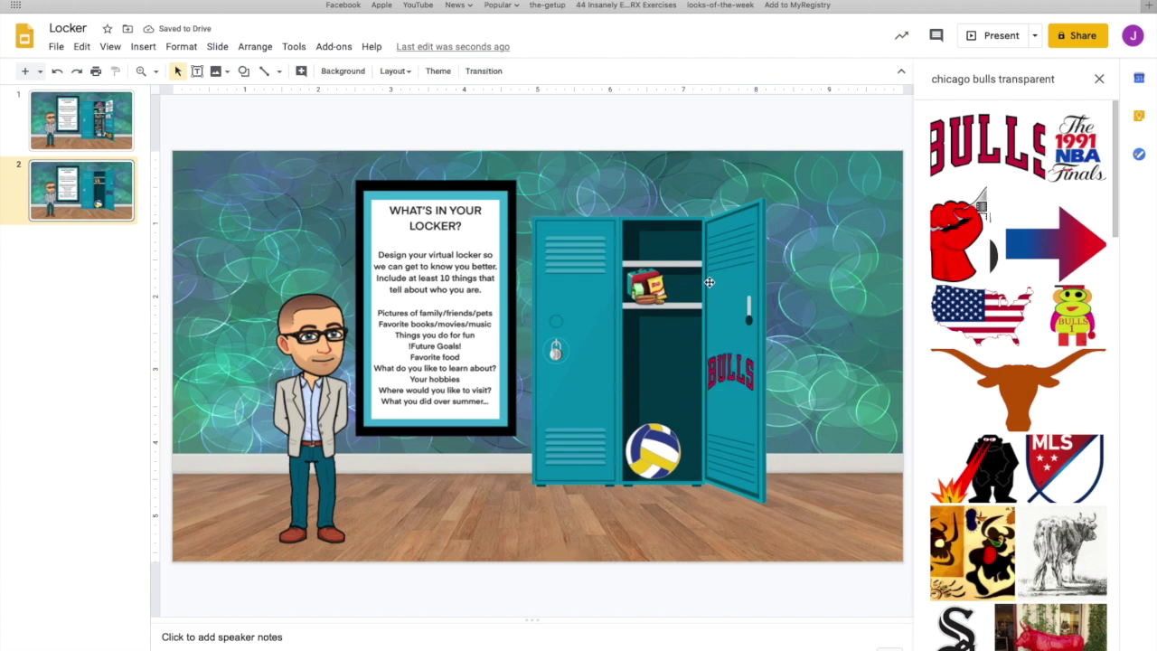